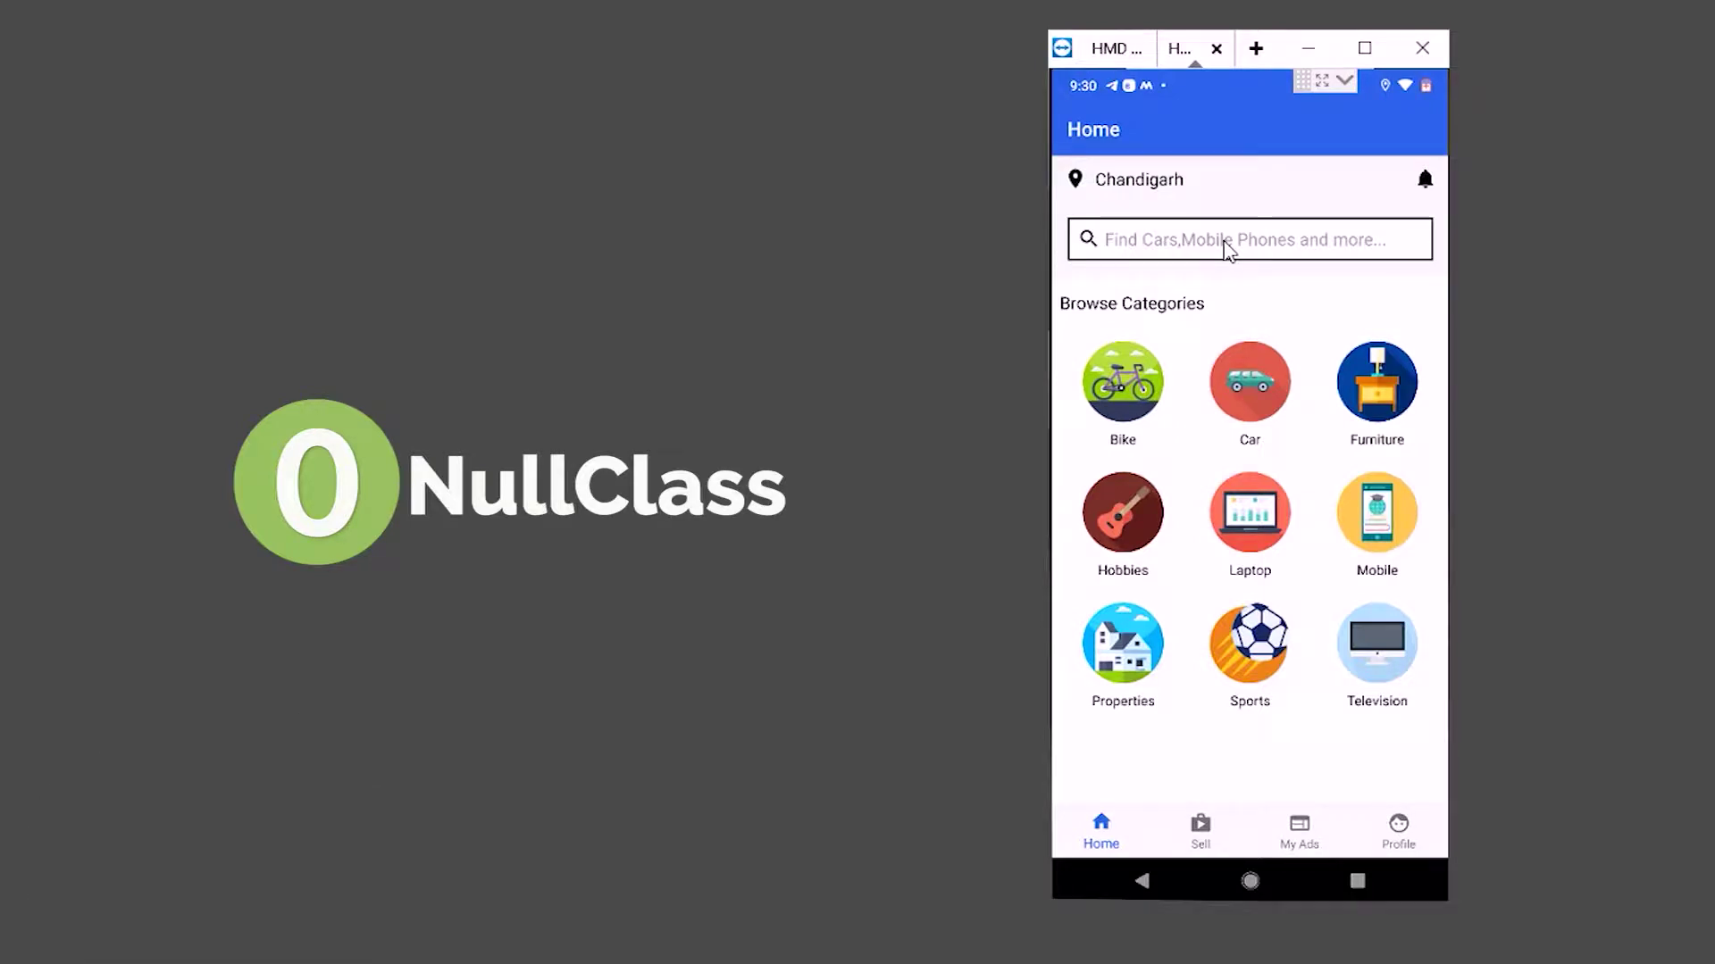
- Open the posted-ads list, view the ₹4000 Renault ad's details, and go back to the list
click(1223, 242)
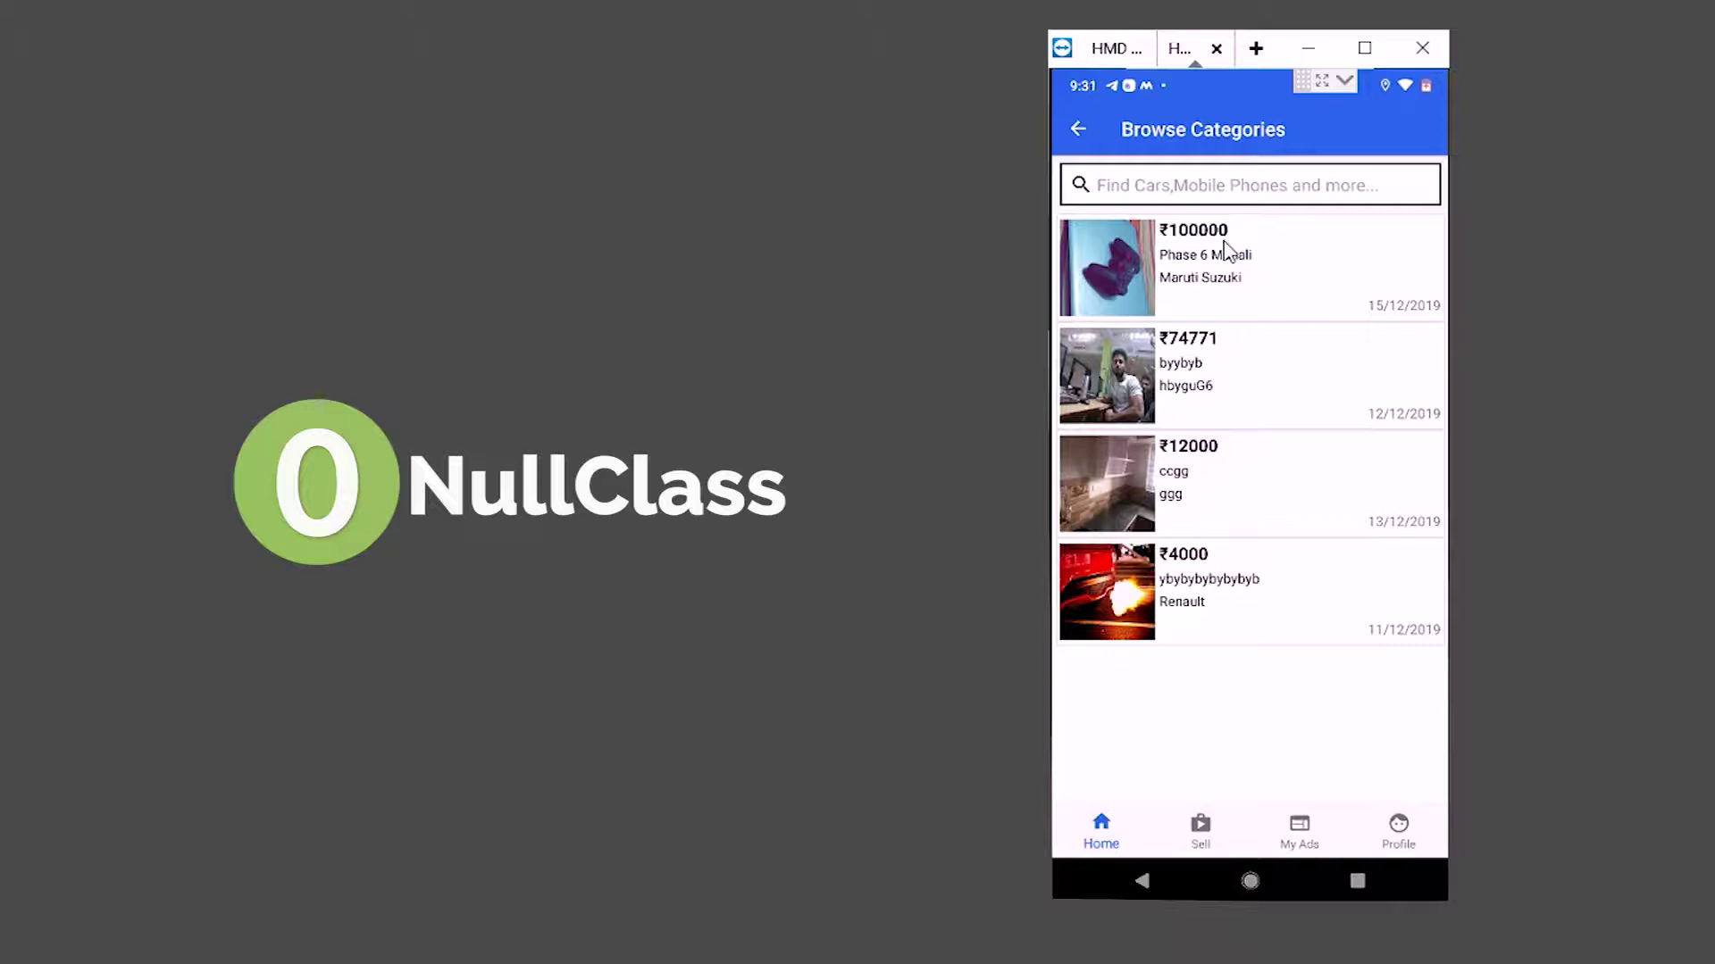
click(1223, 249)
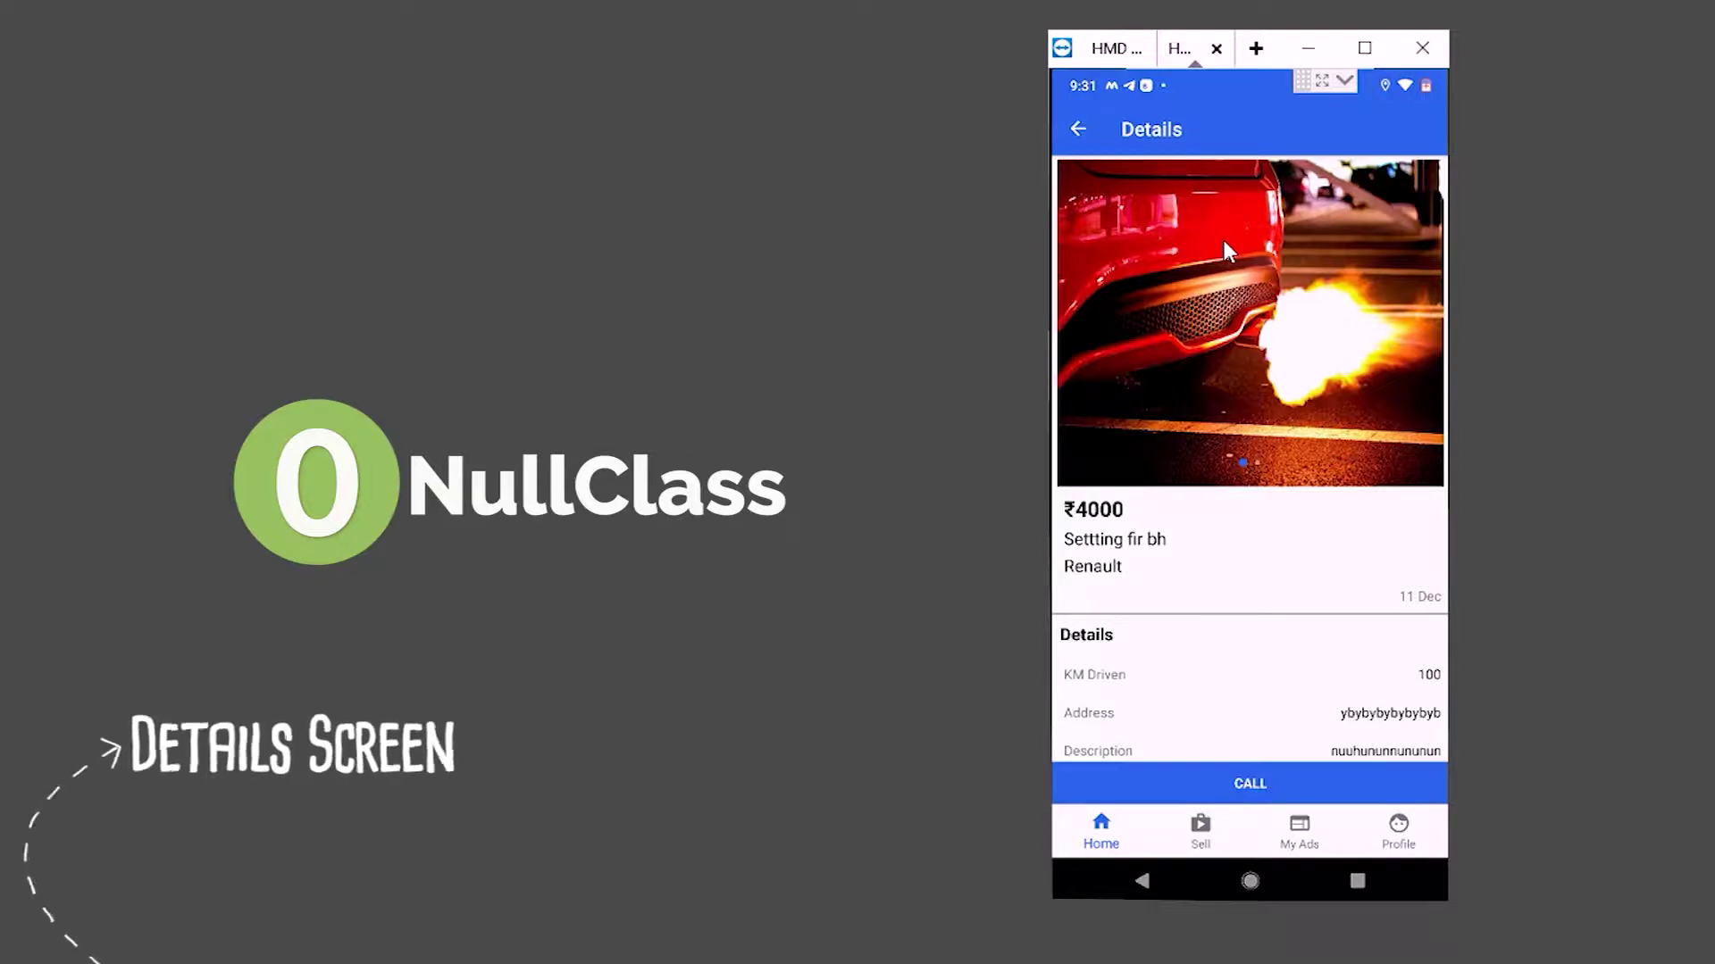
scroll(1223, 239, down, 1)
scroll(1223, 240, up, 1)
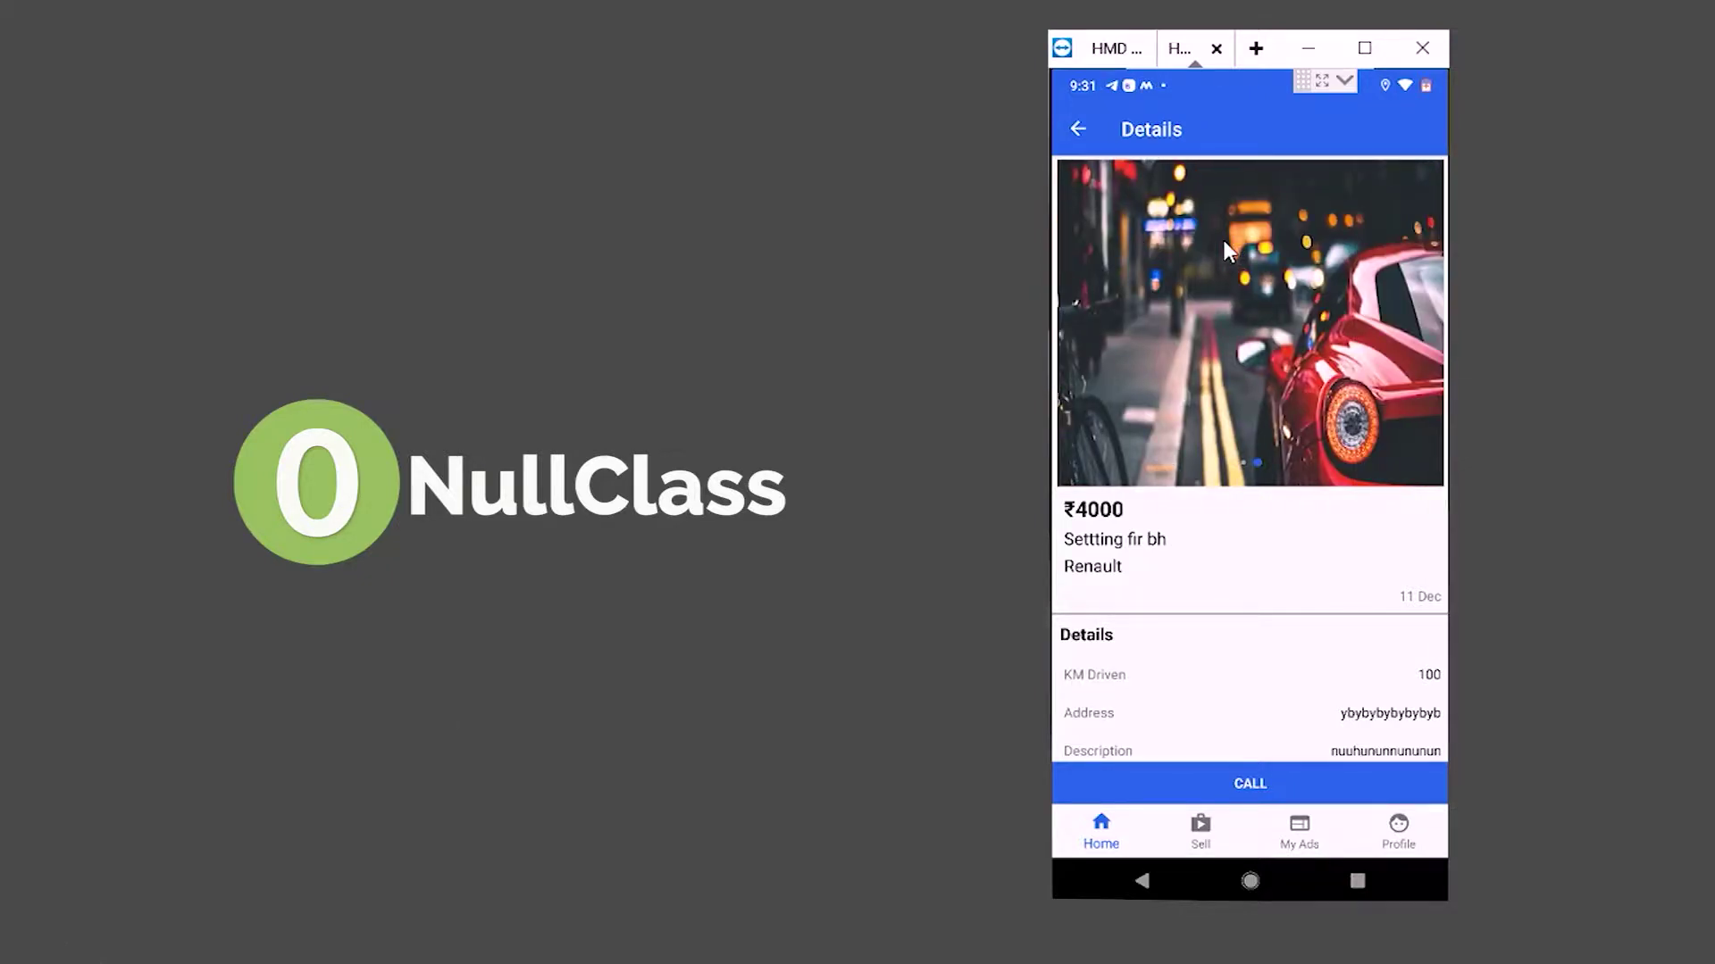
scroll(1223, 239, down, 1)
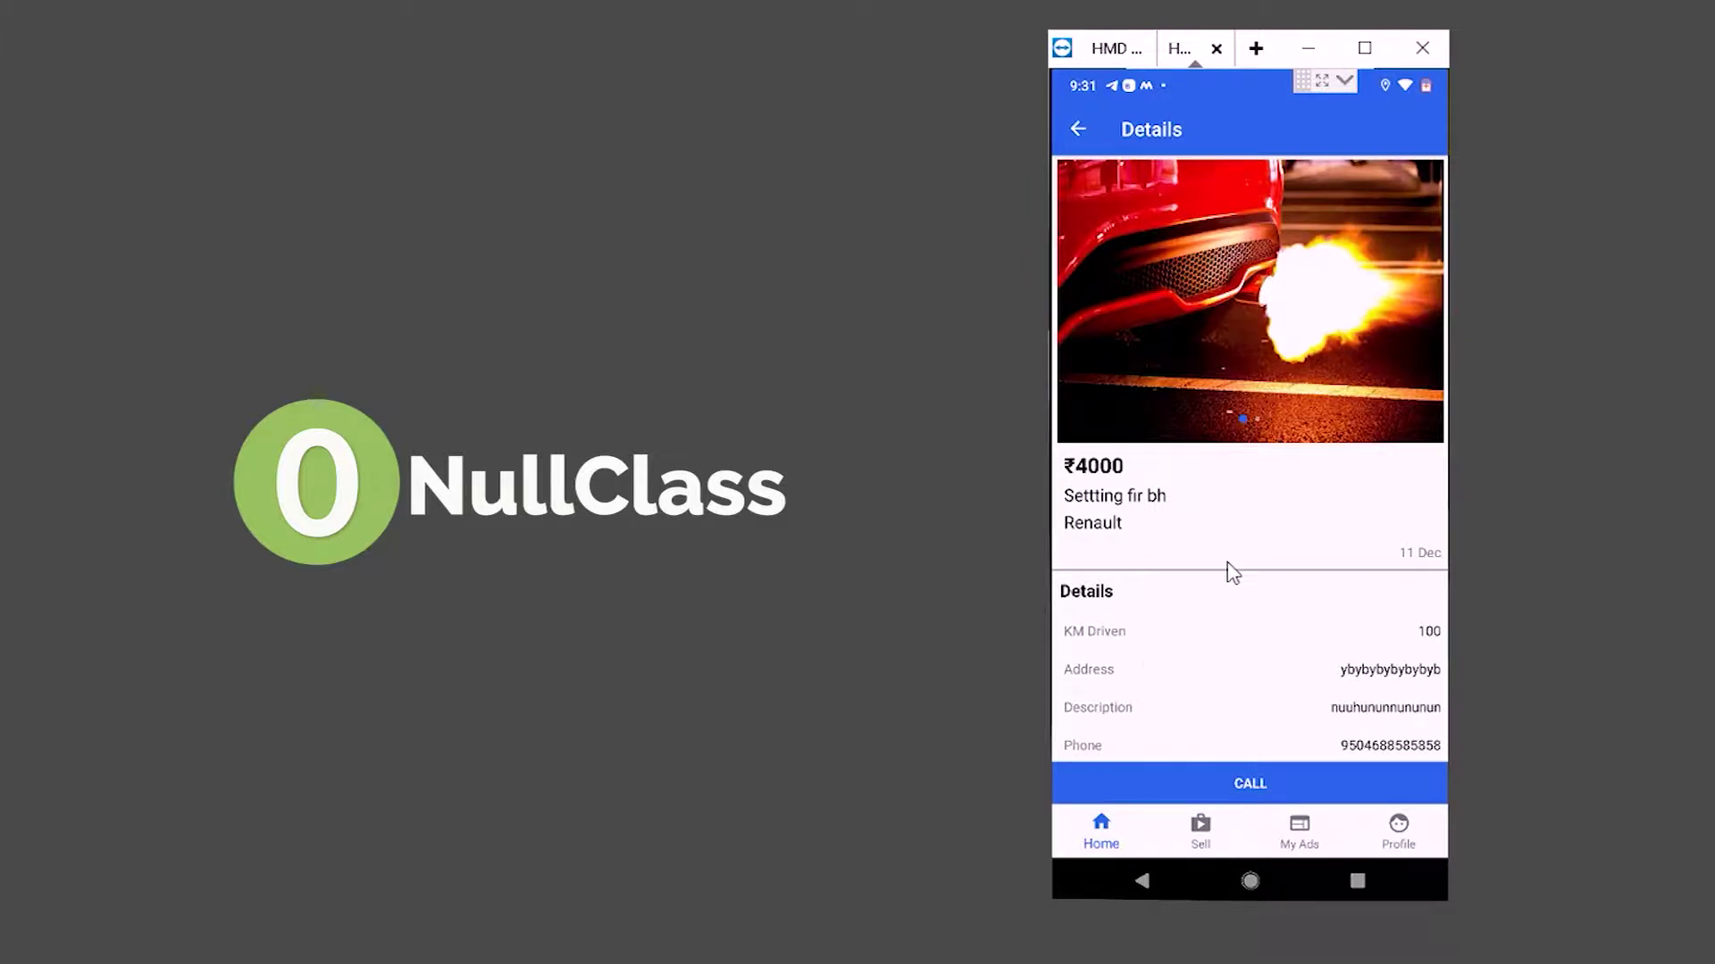
scroll(1231, 573, up, 1)
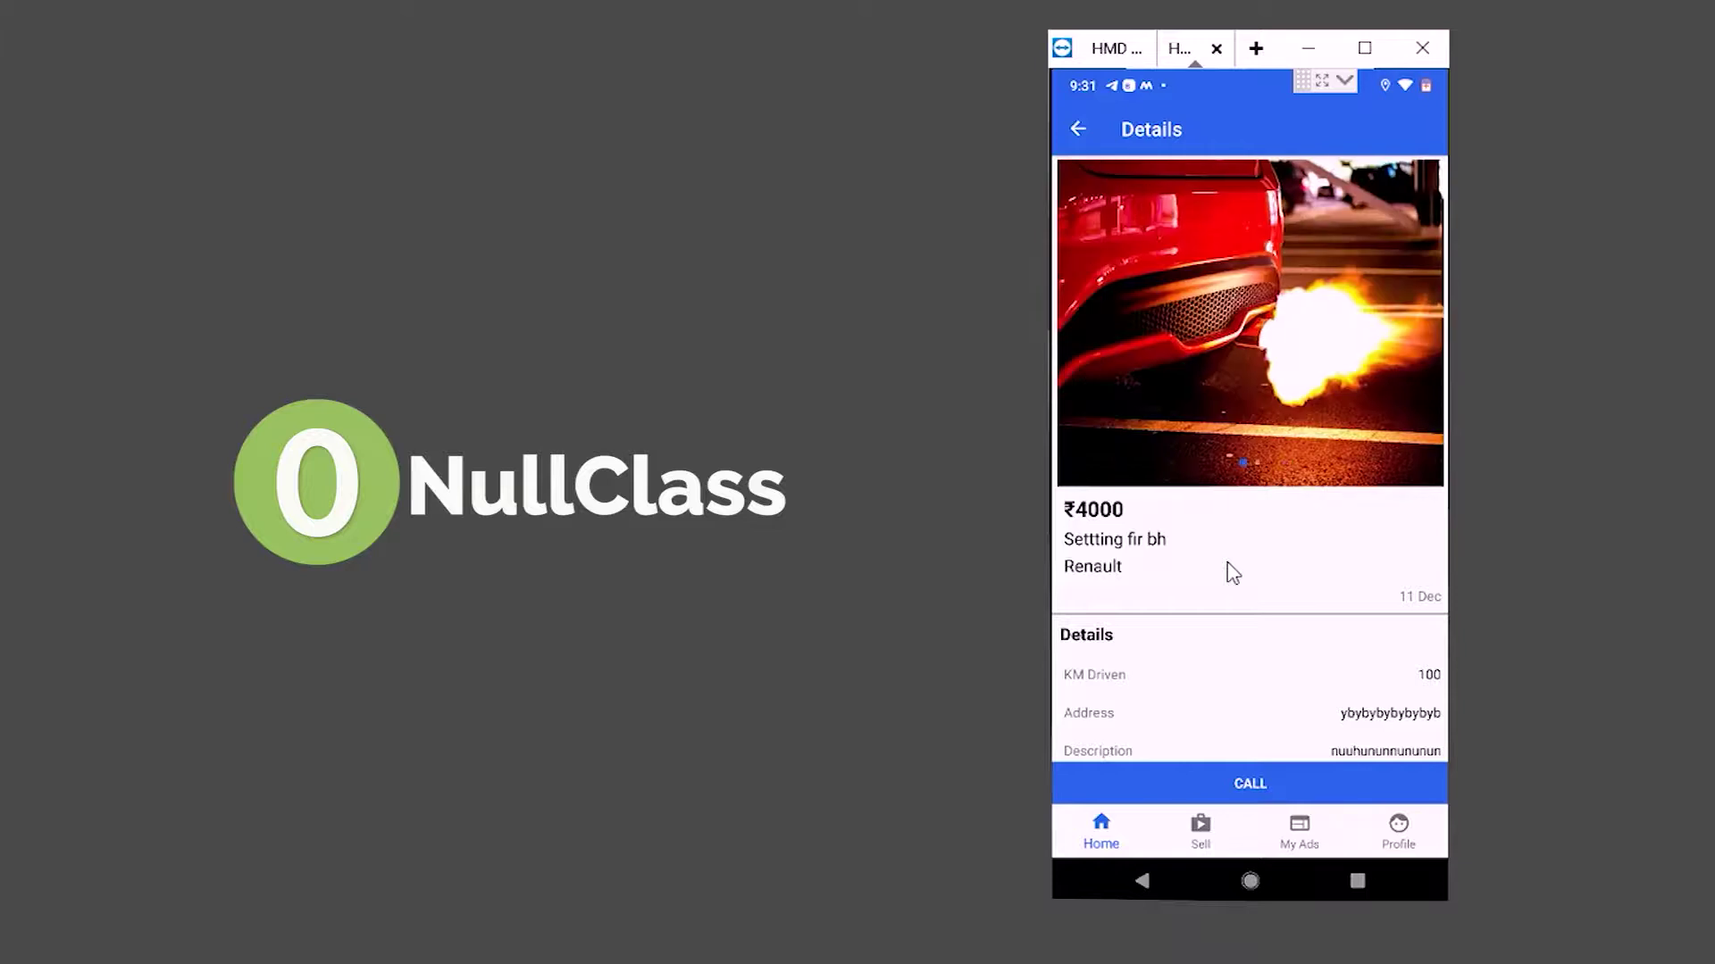
key(Escape)
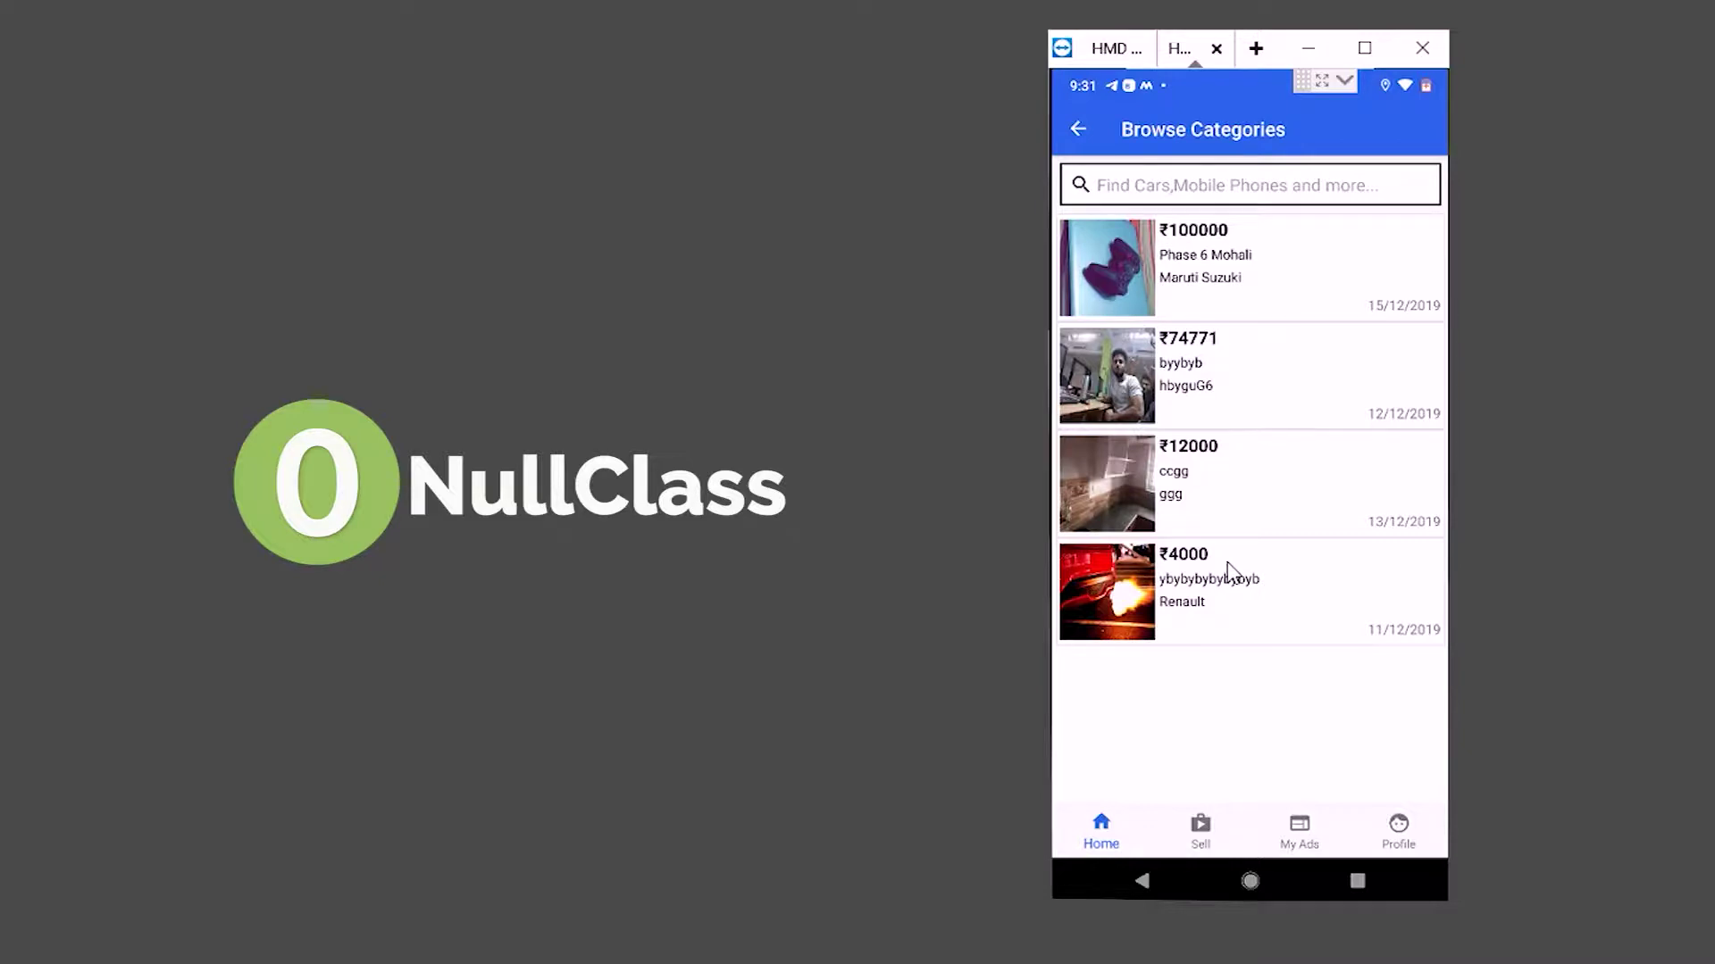
- Correct the car brand to Maruti Suzuki and fill in the Year and KM driven
key(Escape)
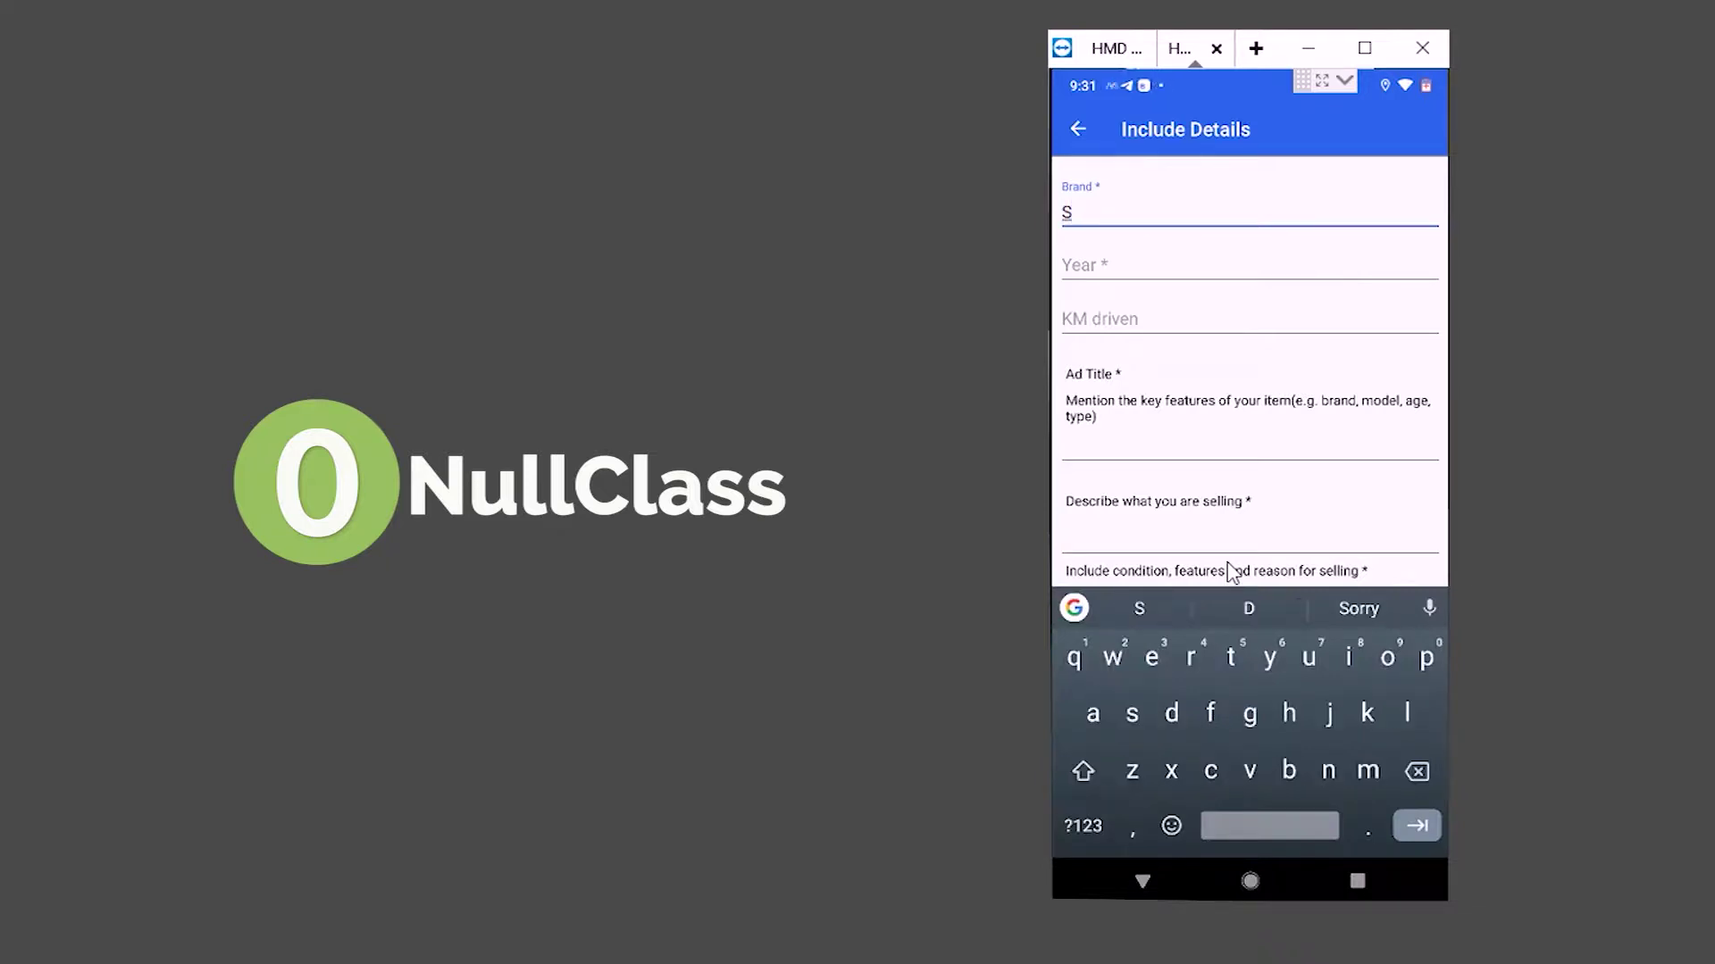
text(N)
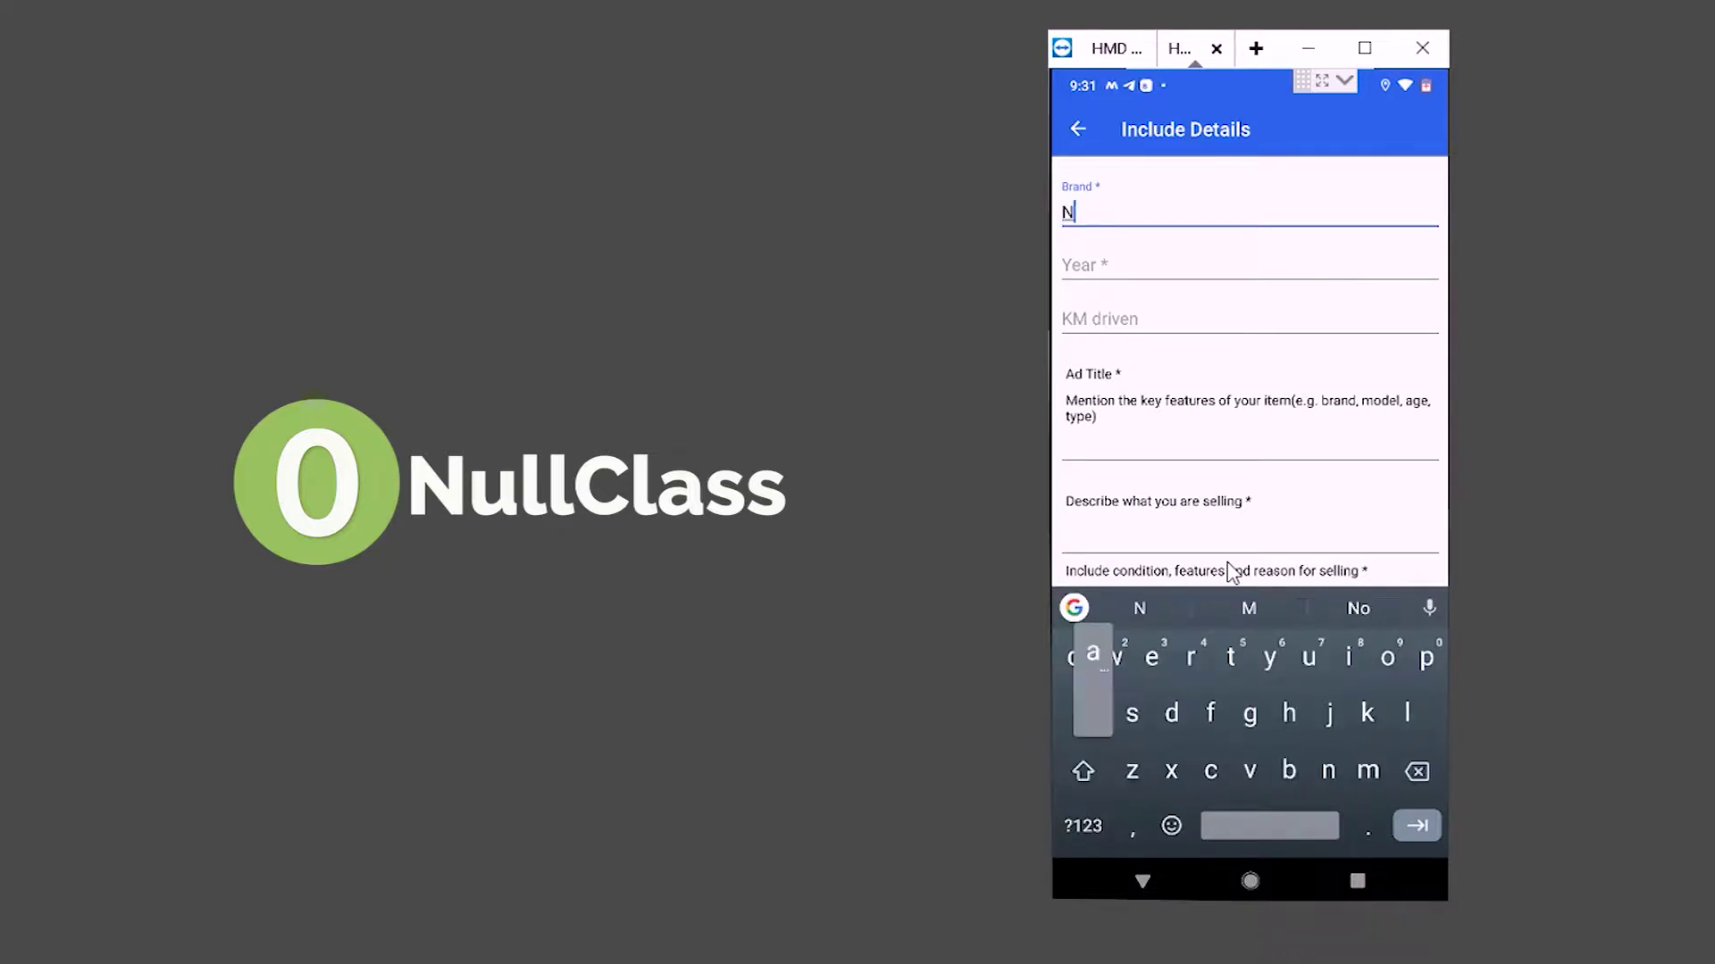
text(aruzi)
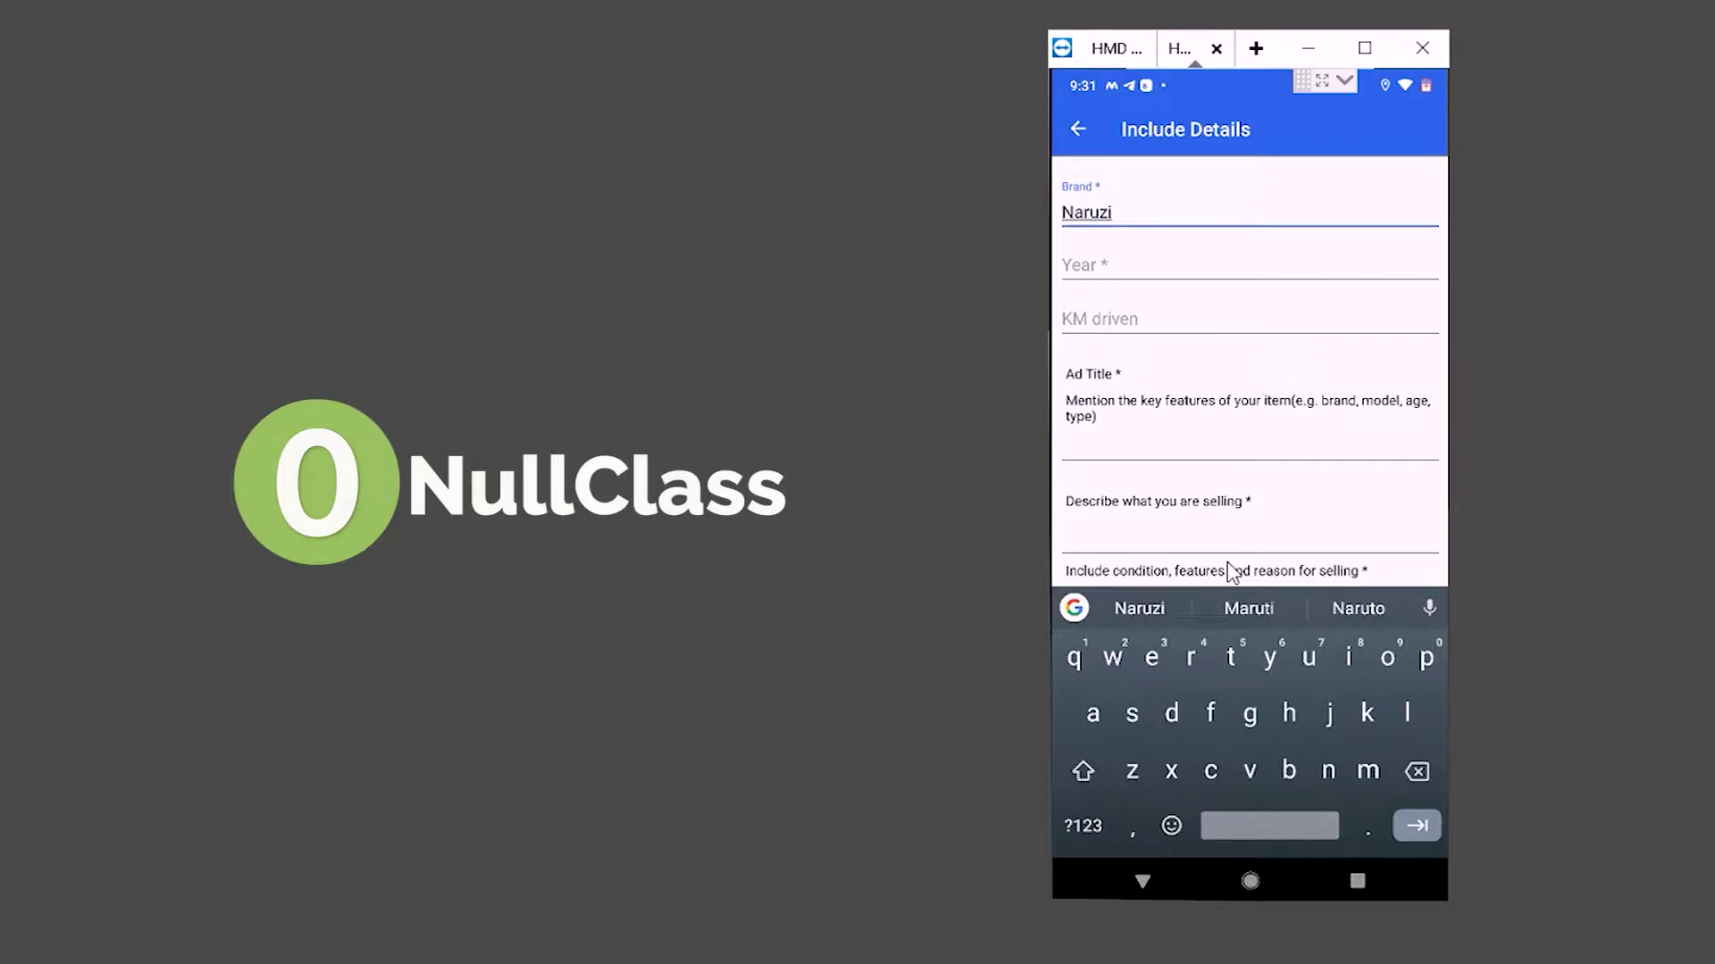
key(BackSpace)
key(BackSpace)
key(BackSpace)
text(Maruti Suzuki)
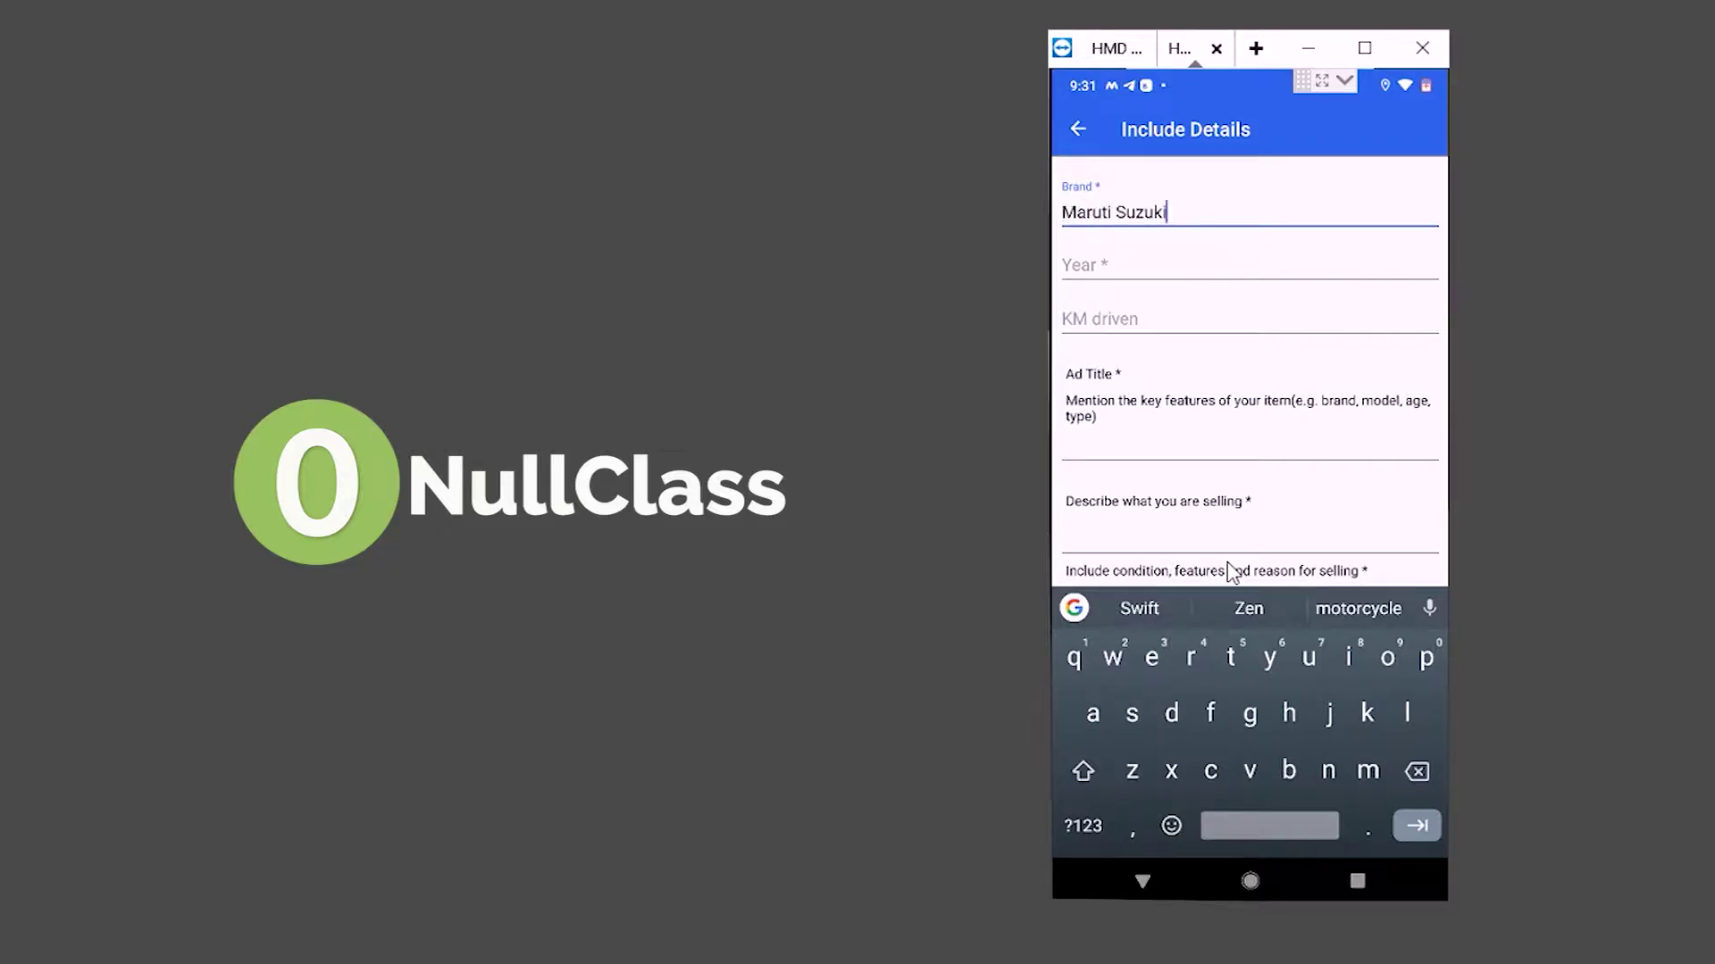
key(Tab)
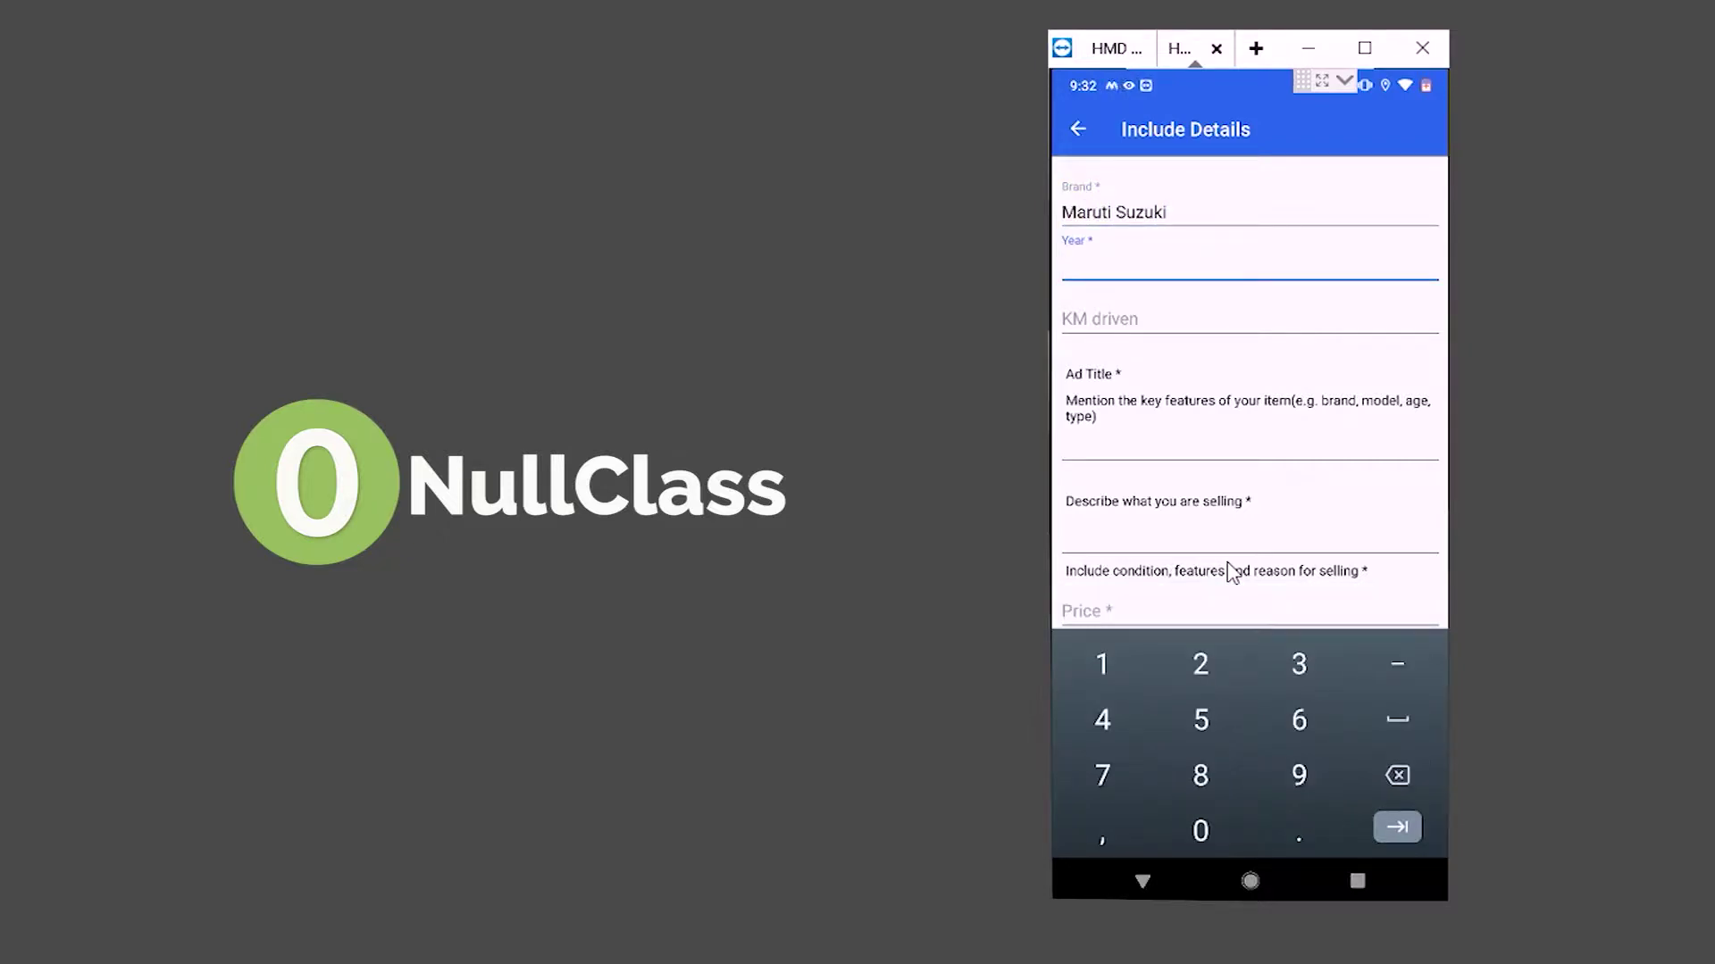
text(2015)
key(Tab)
text(10)
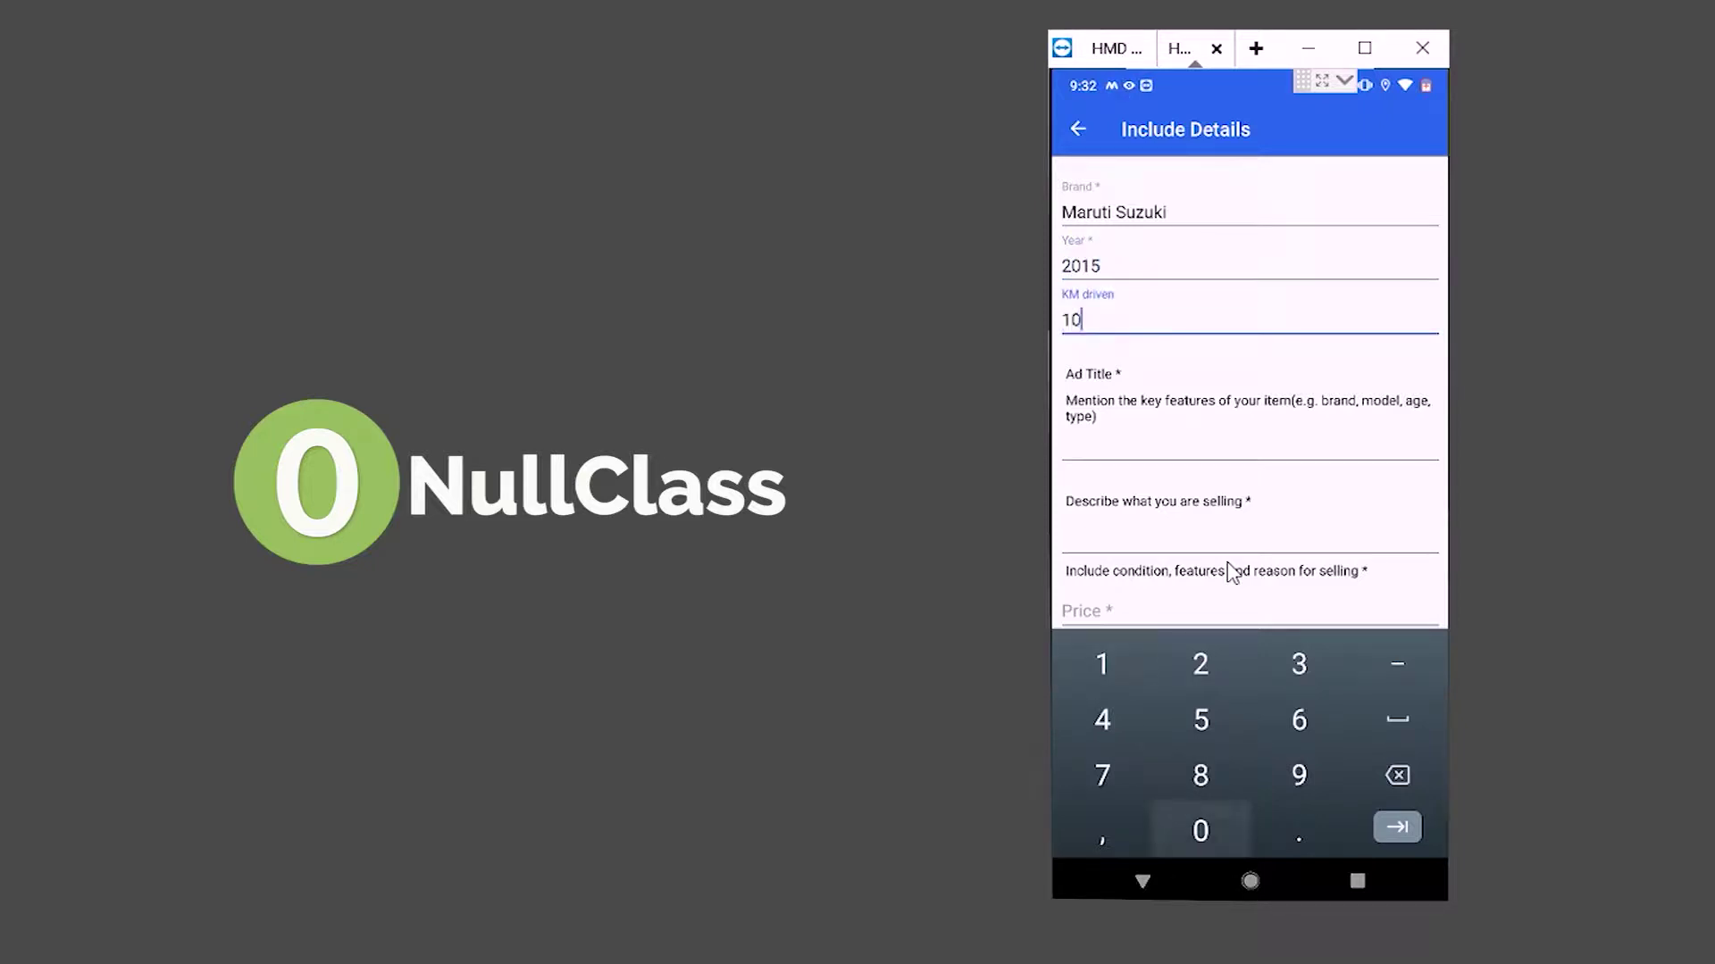
text(0000)
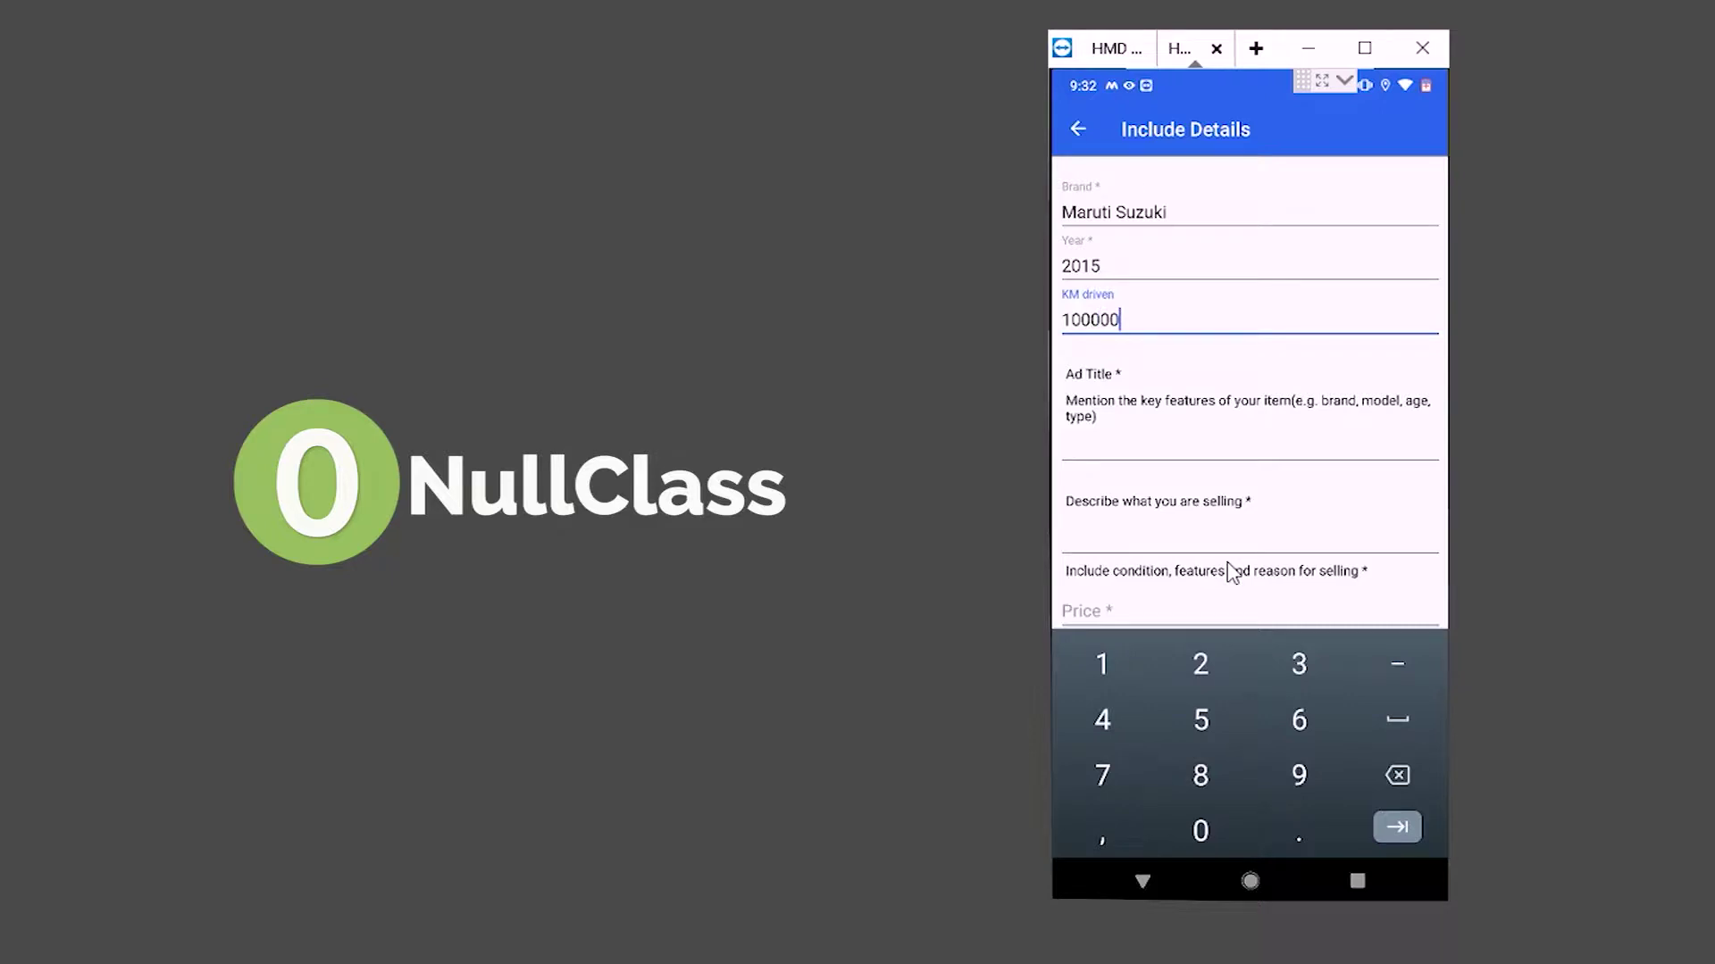
key(Tab)
text(S)
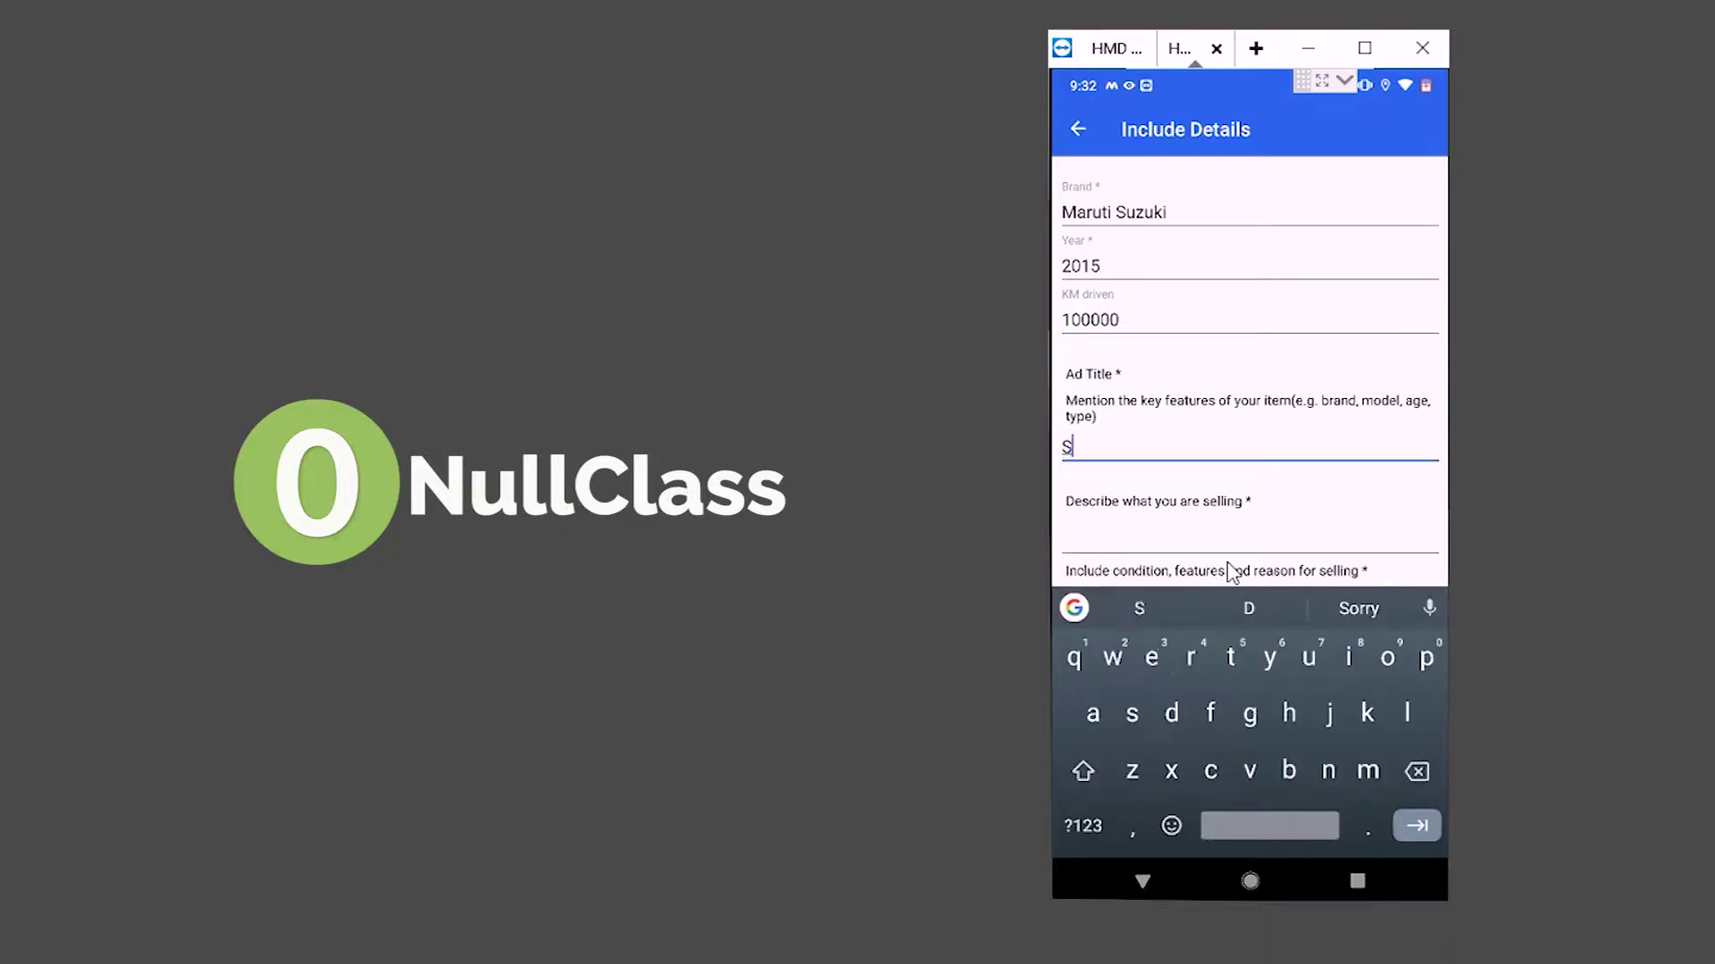
text(elling )
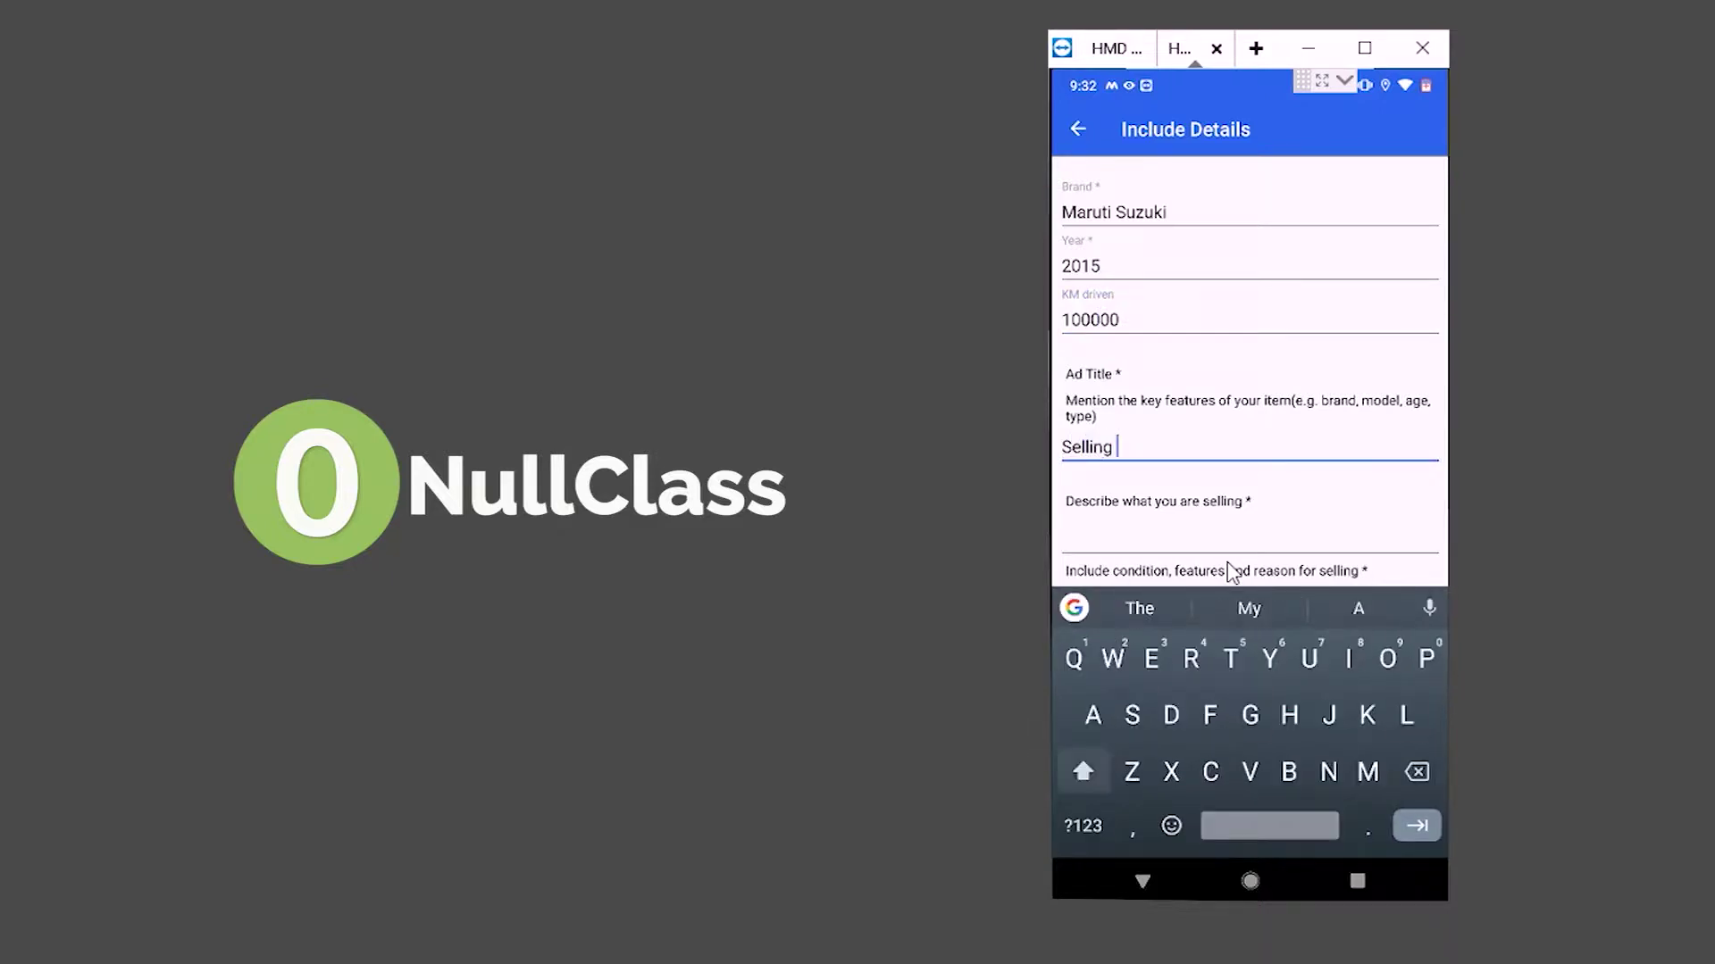
text(Alto )
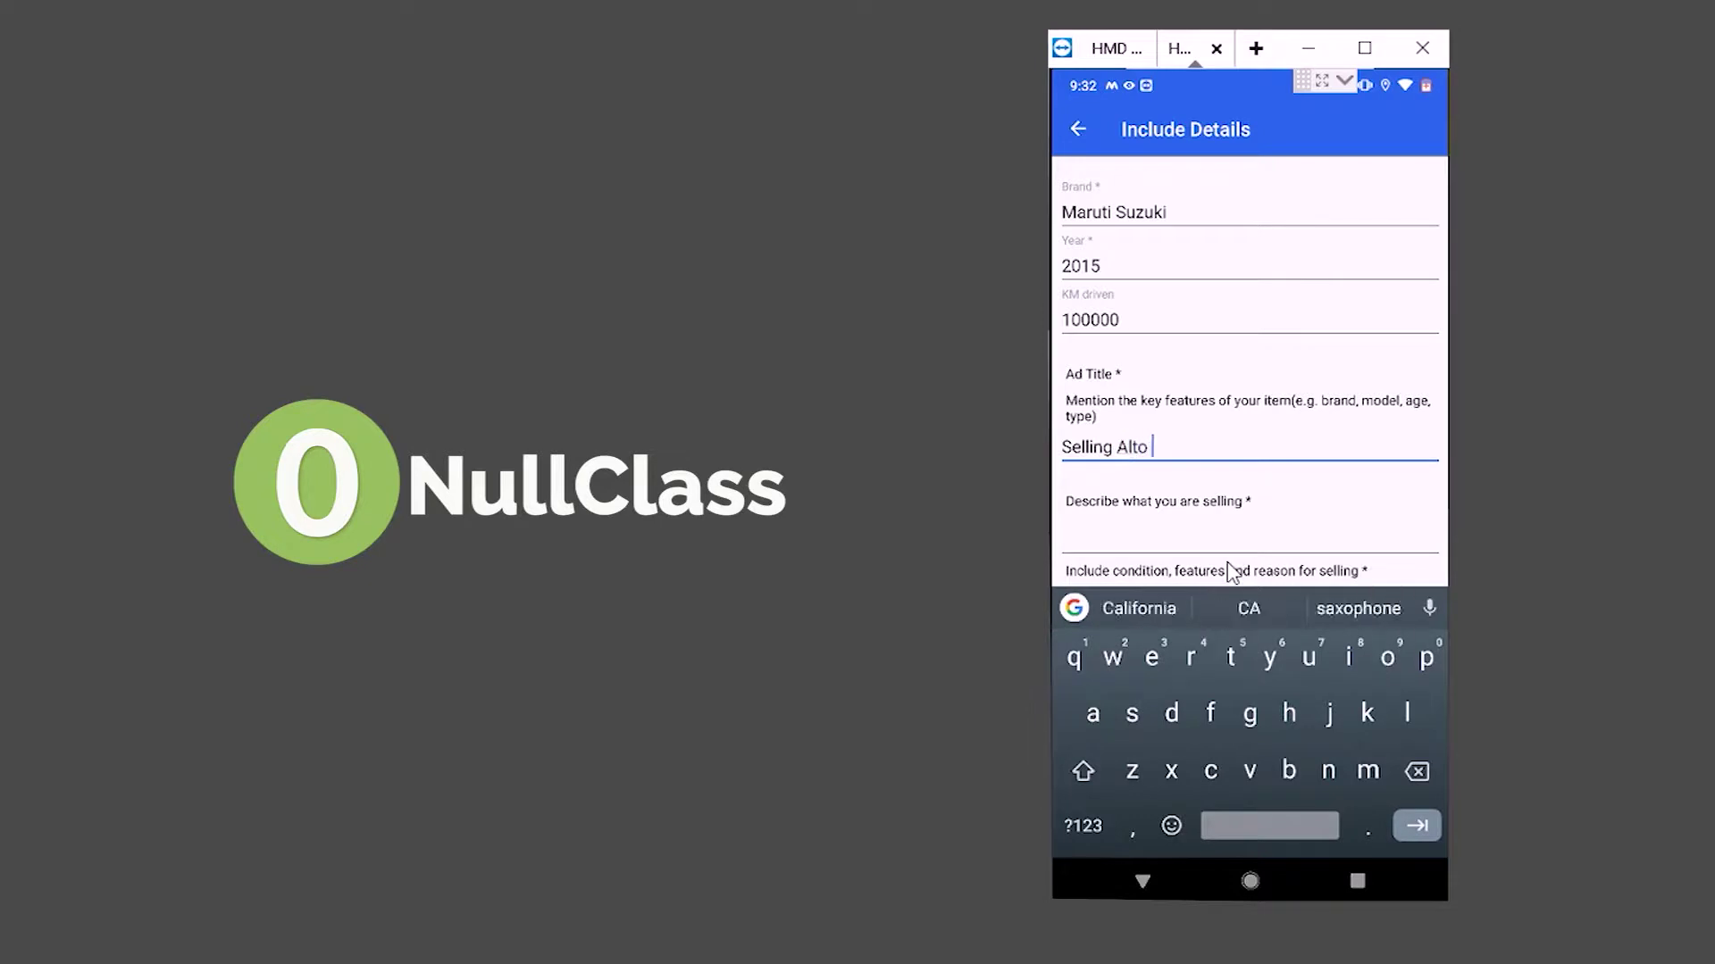
text(k10)
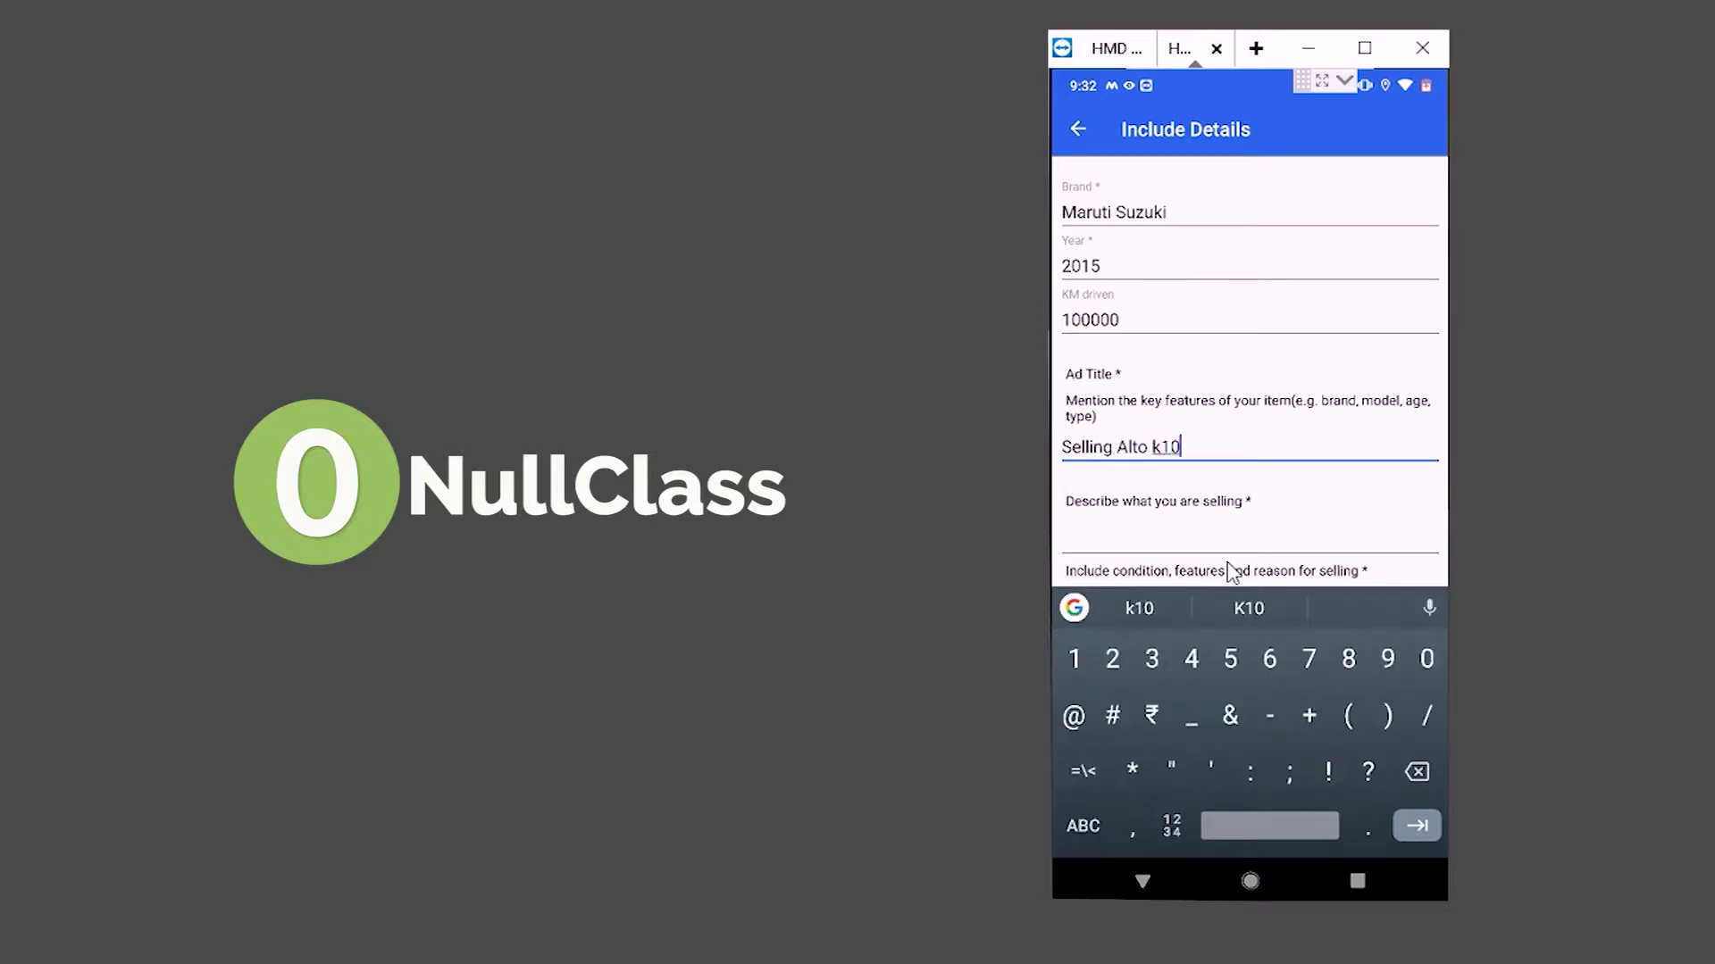
- Enter the ad title, description, price 59000, address and phone number
key(Tab)
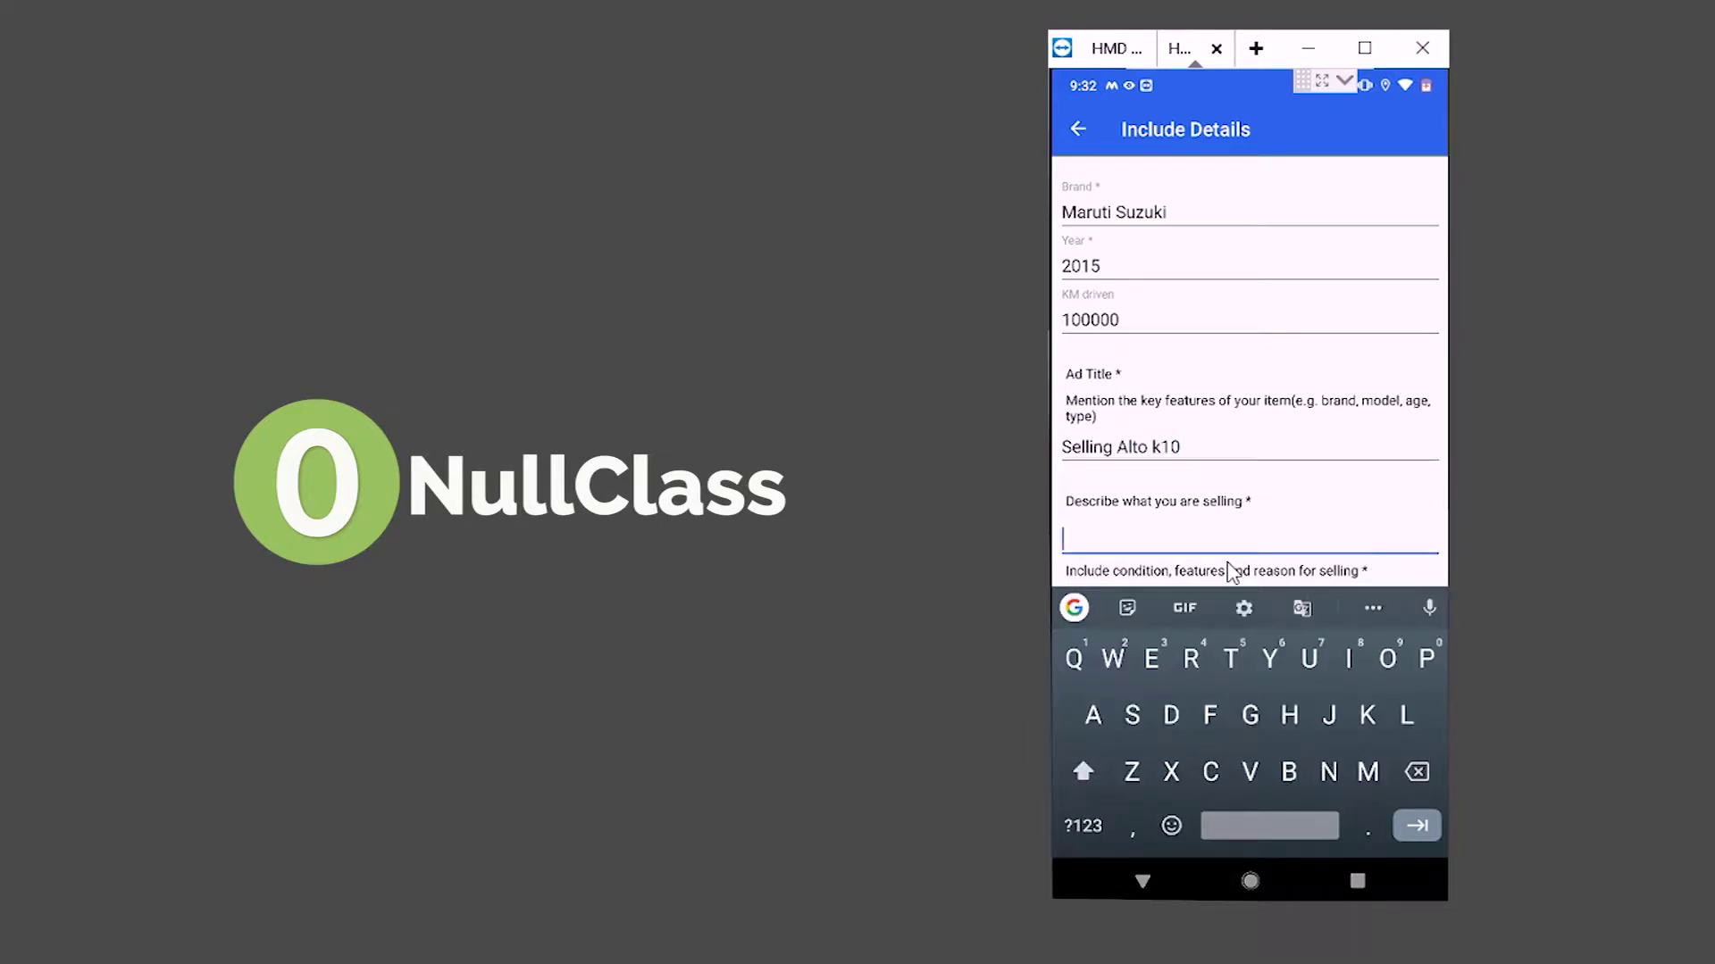
text(I an)
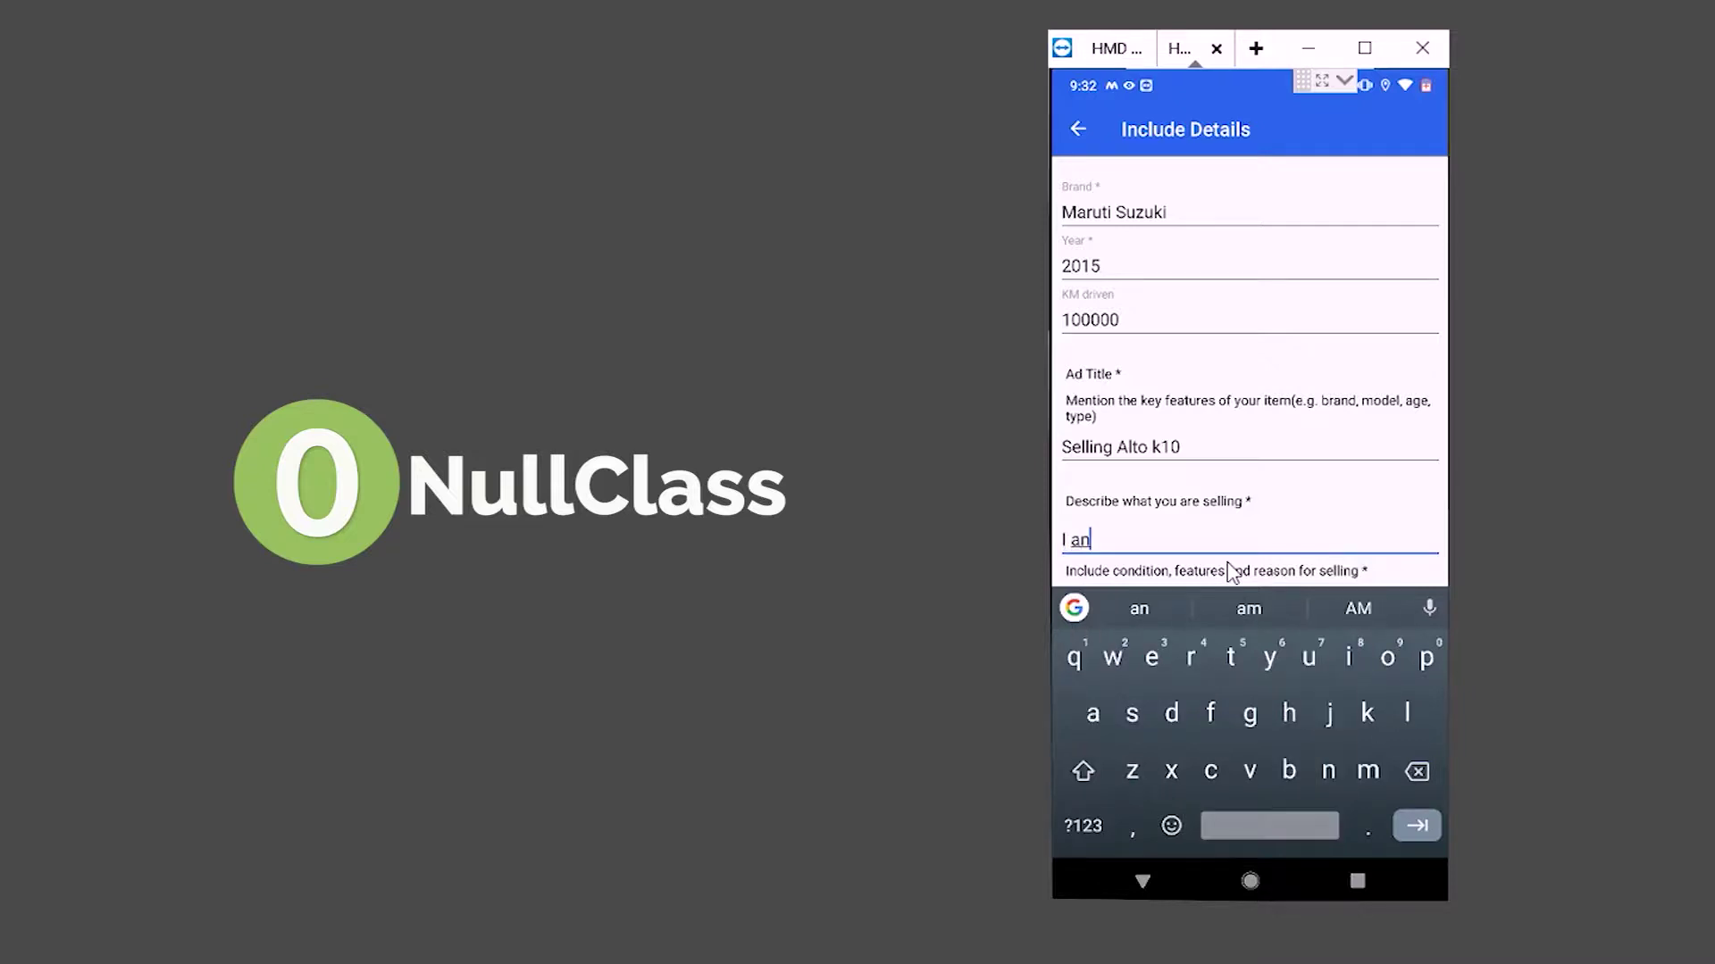
key(BackSpace)
text(m ssl)
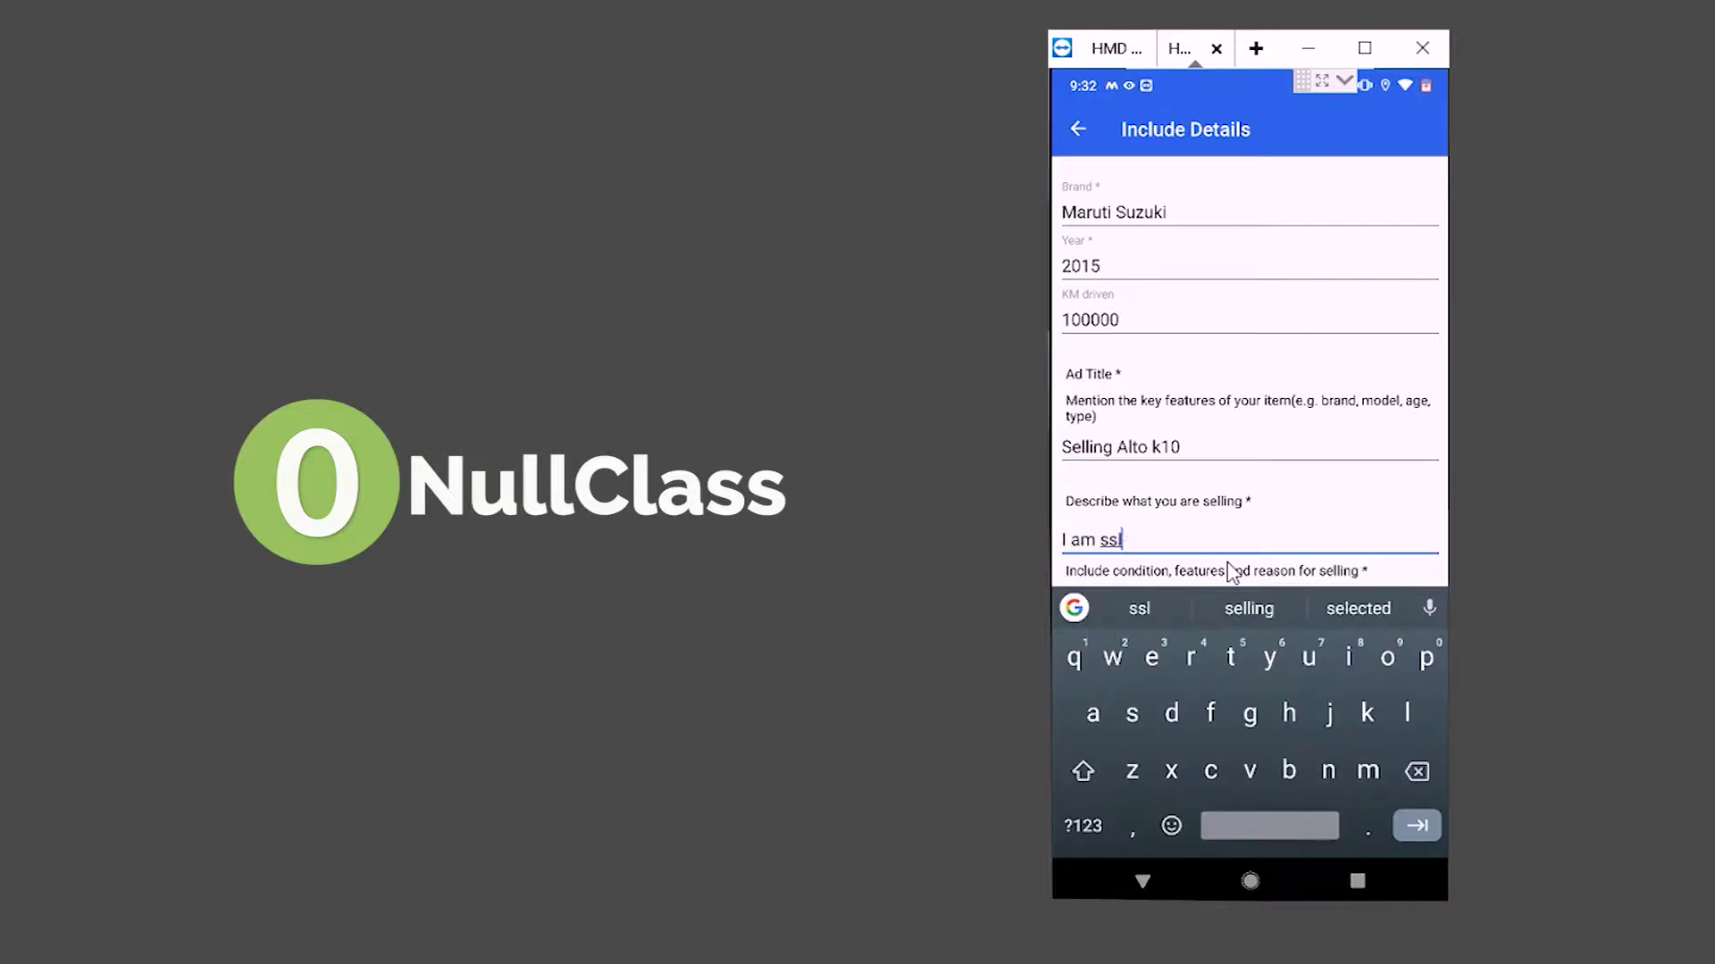
text(lin my a)
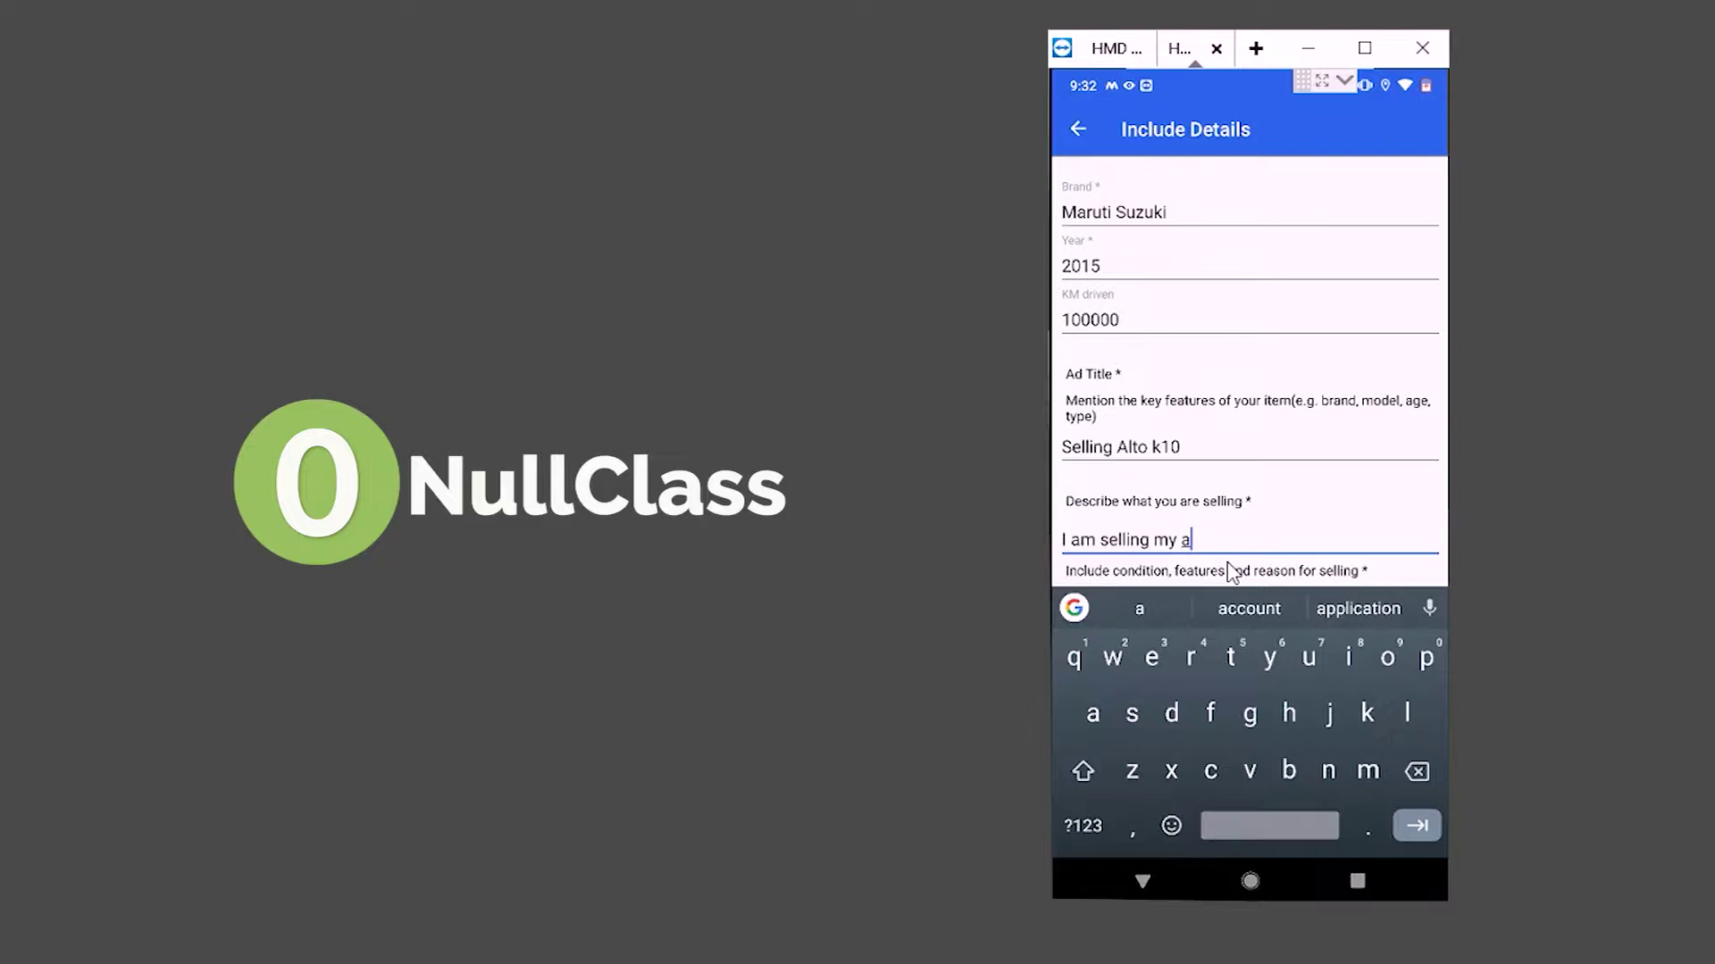
text(lto k1)
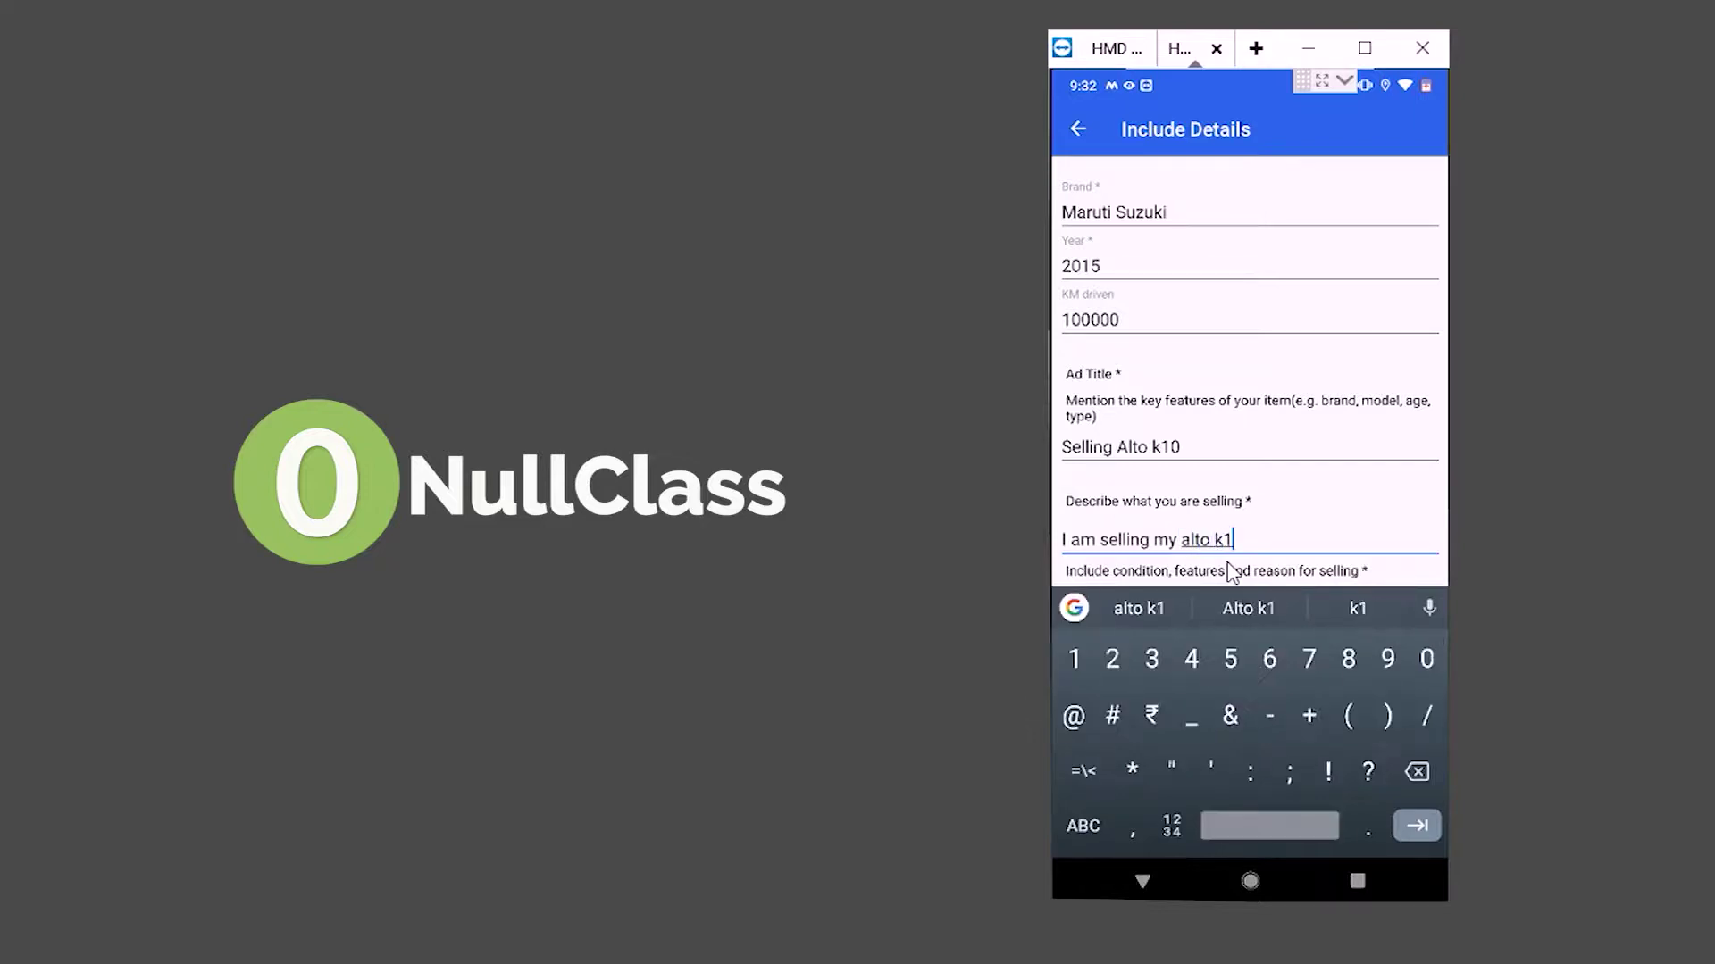
text(0)
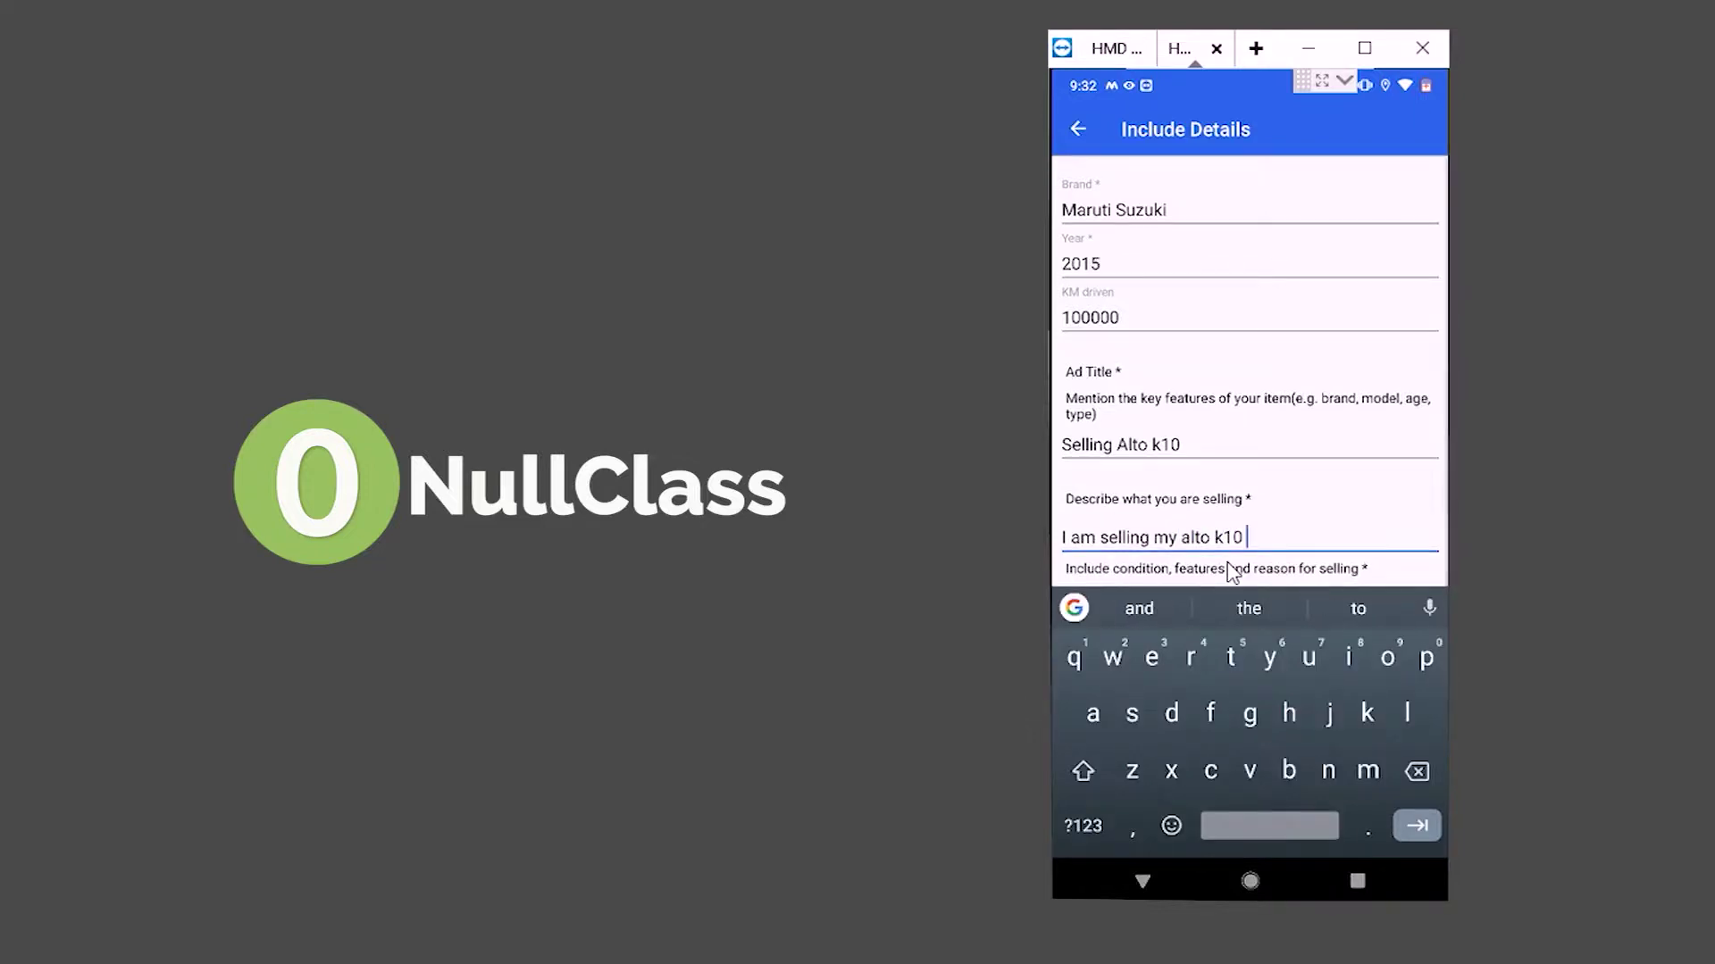
key(Tab)
key(Tab)
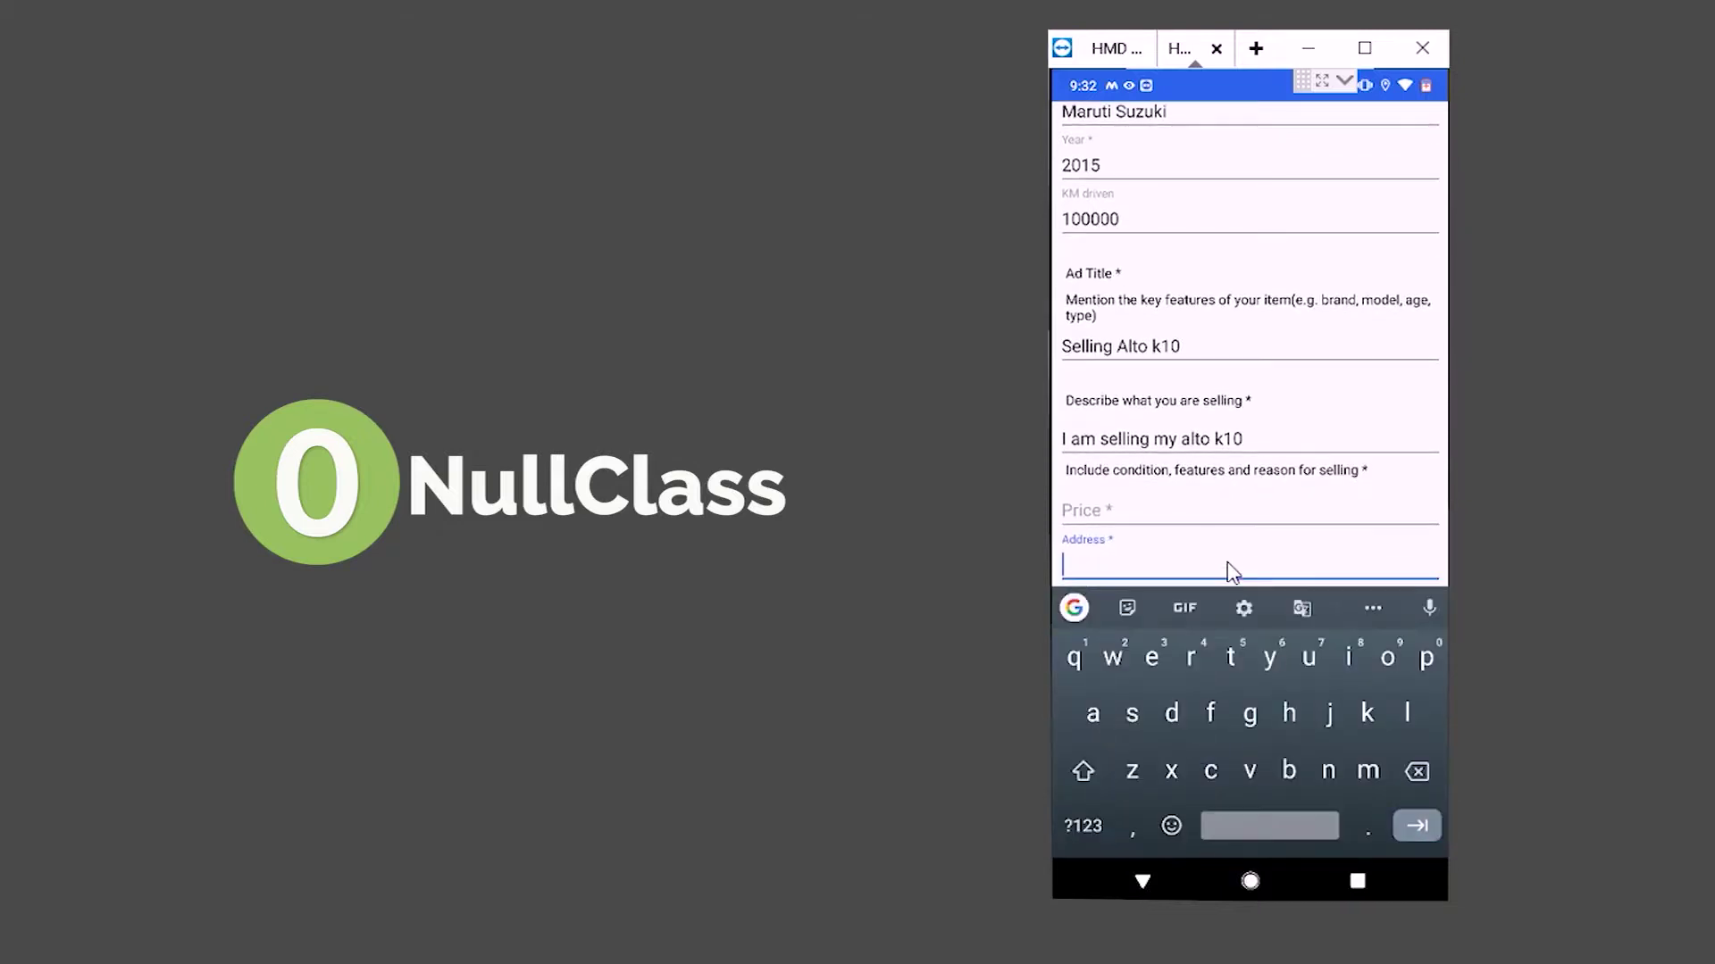
key(shift+Tab)
text(5)
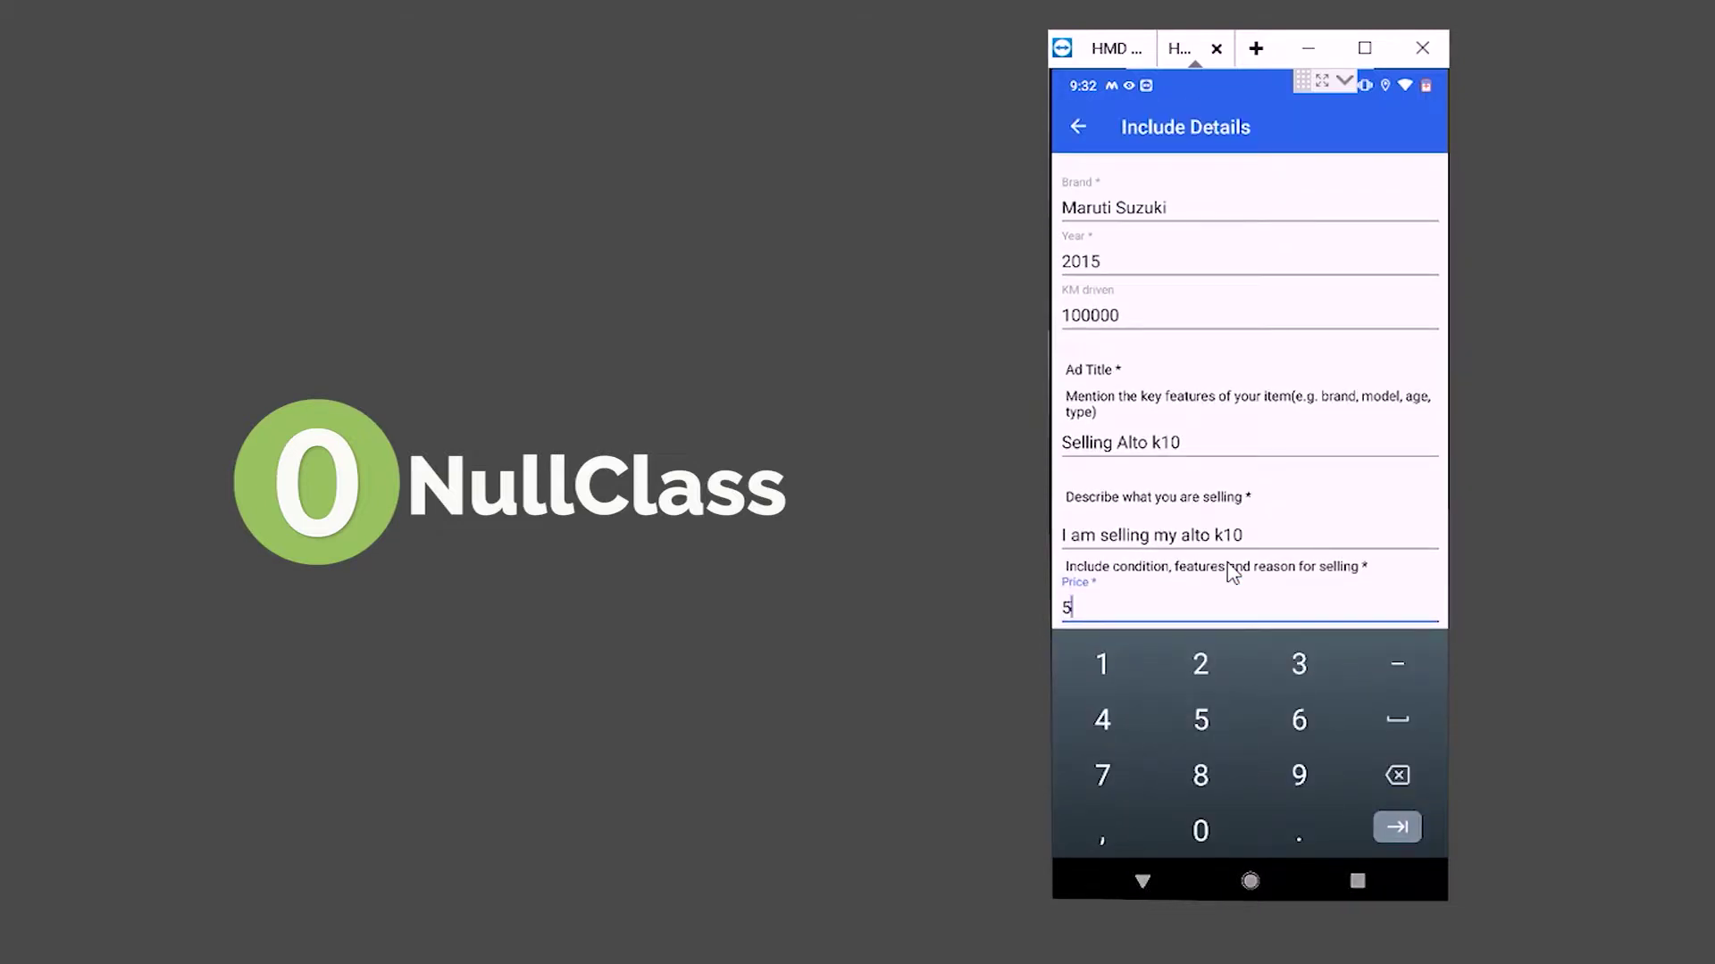
text(9000)
key(Tab)
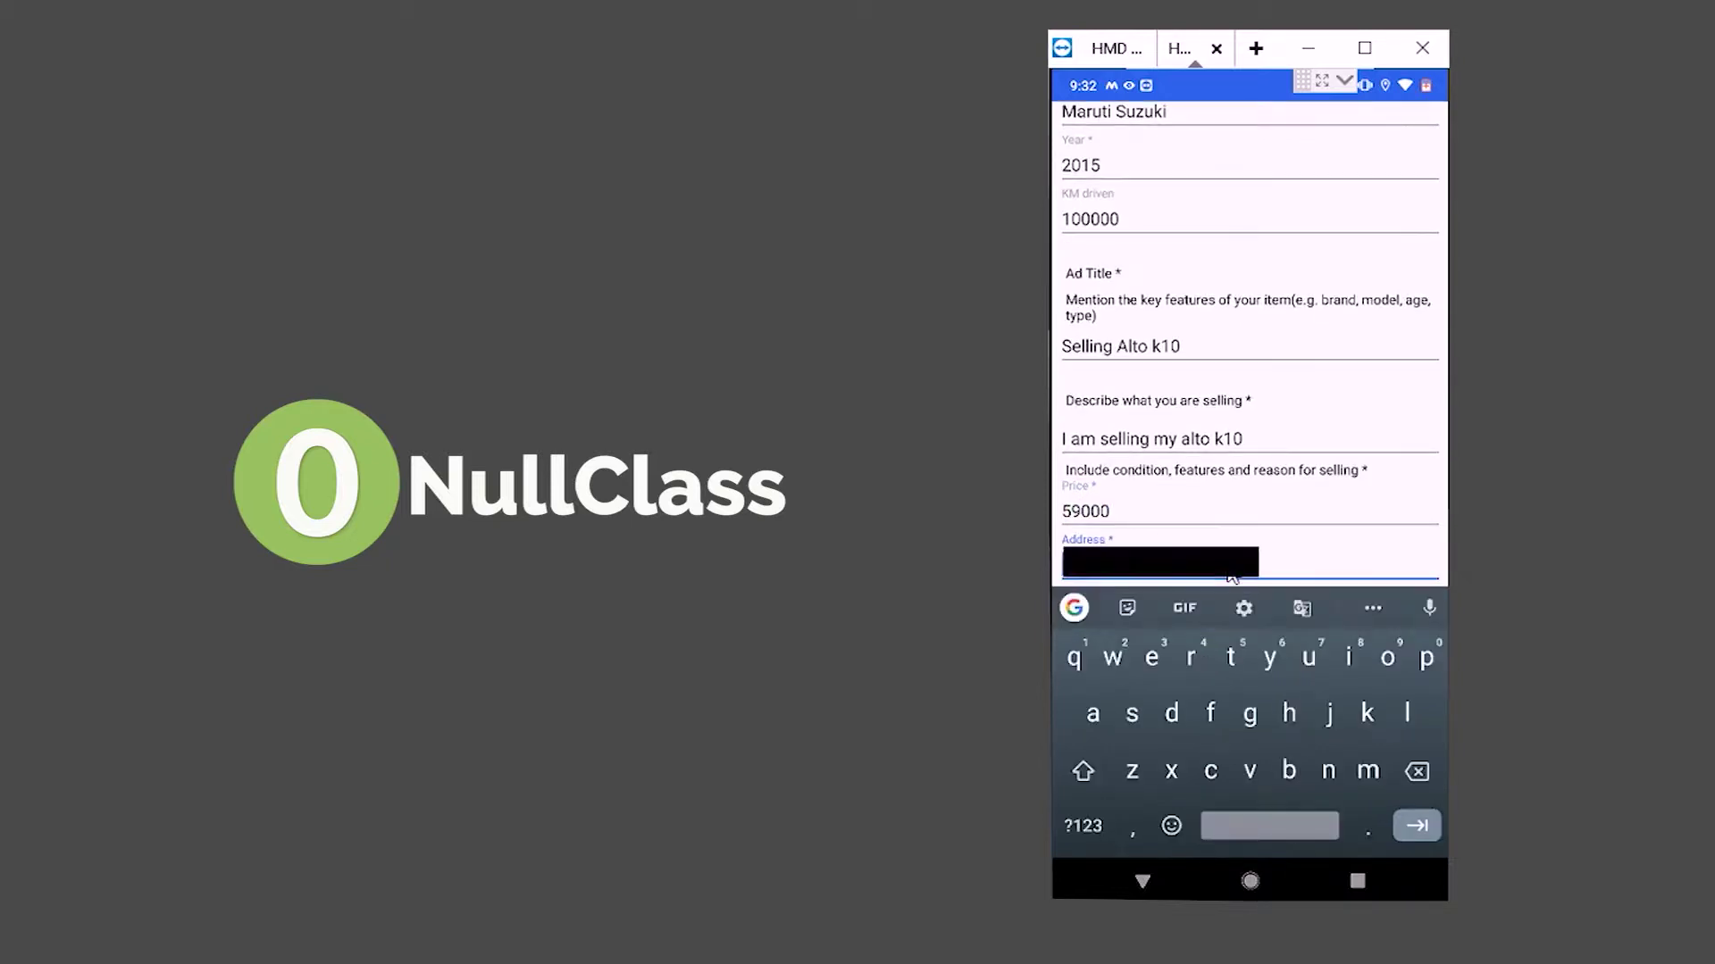
text(Phase)
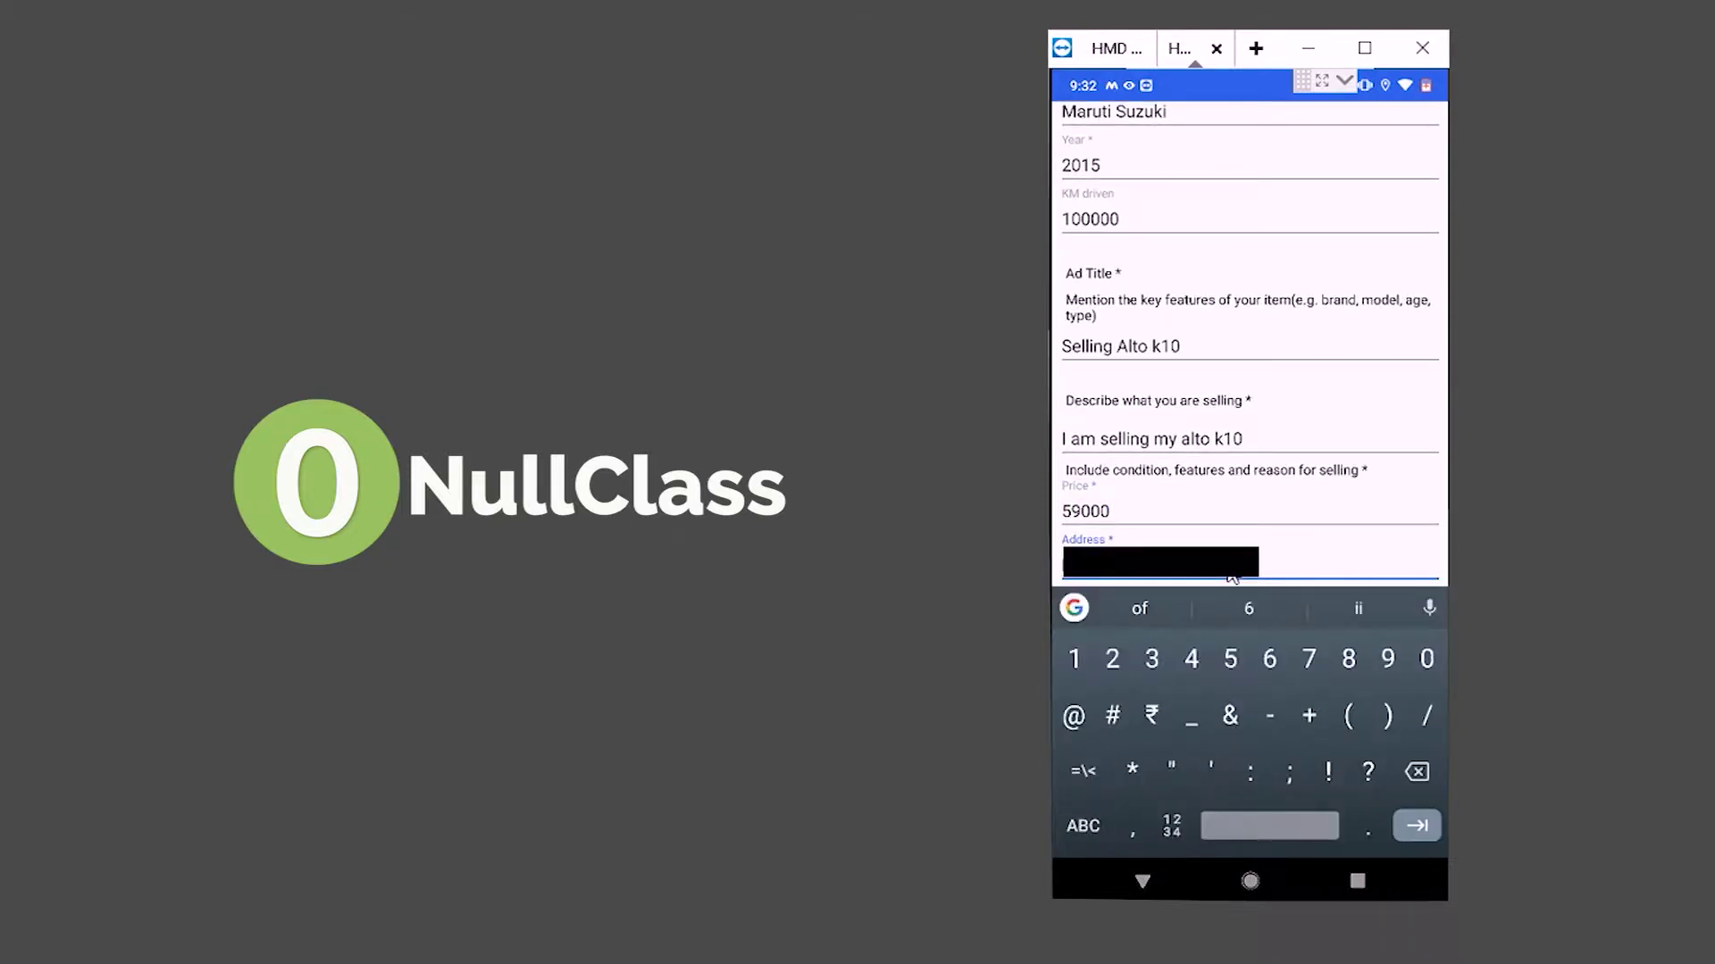
text( 7, Mohali)
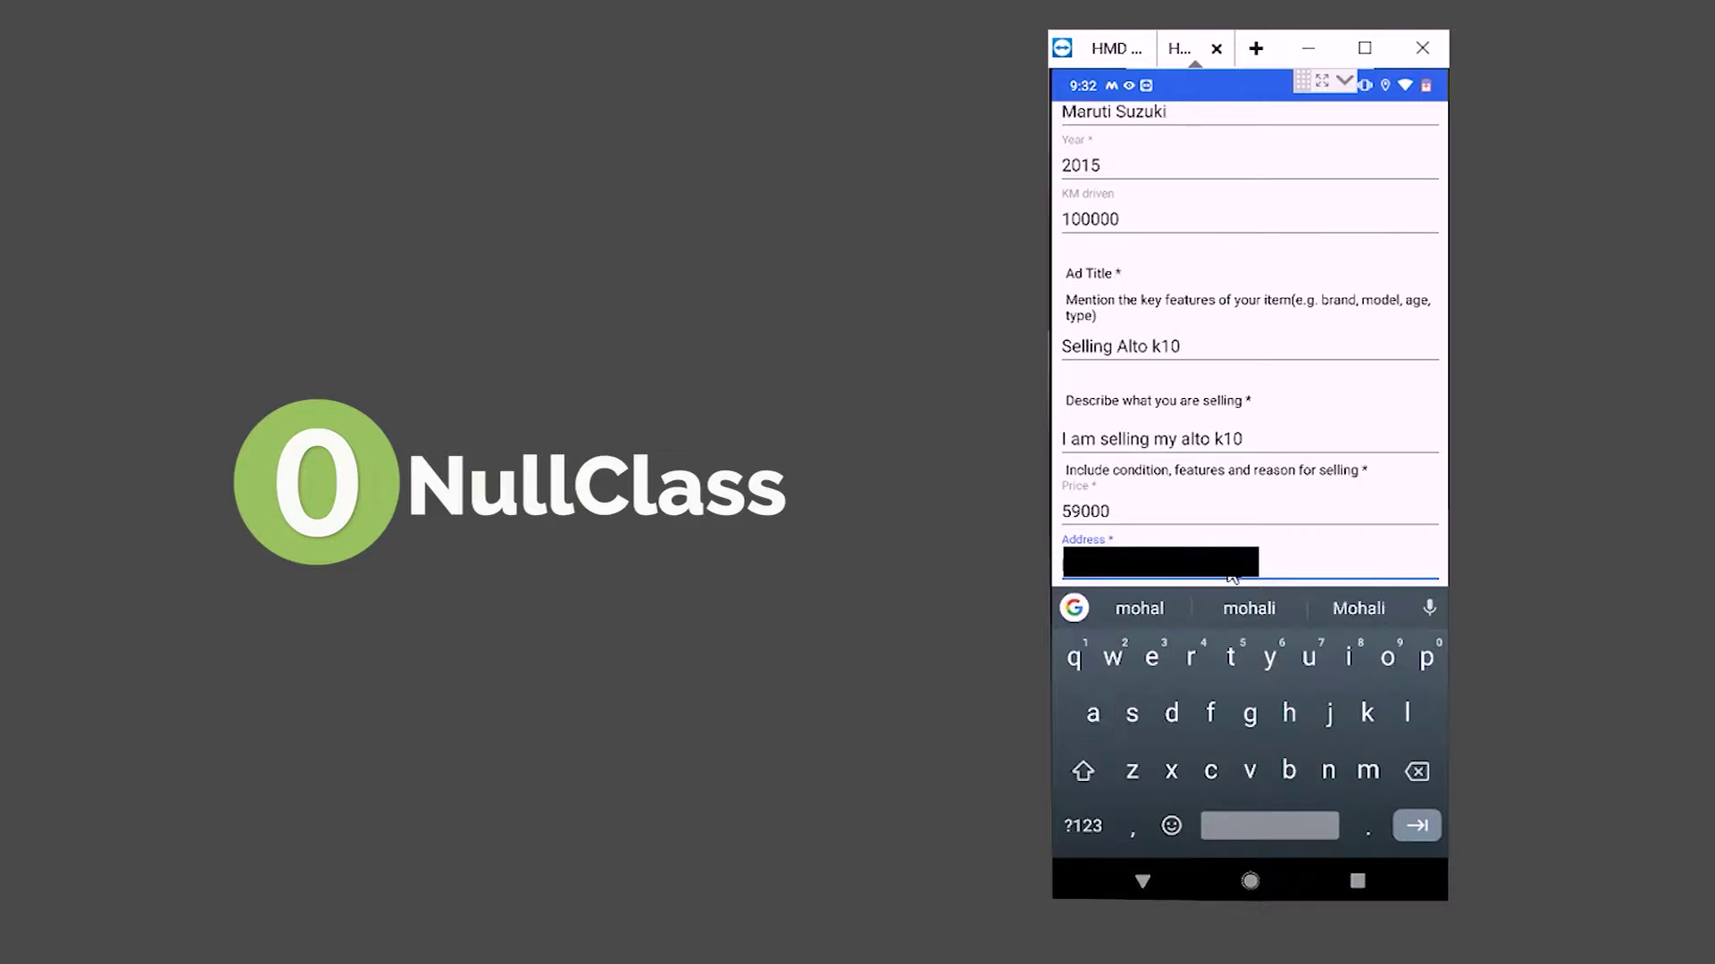
key(Tab)
text(50)
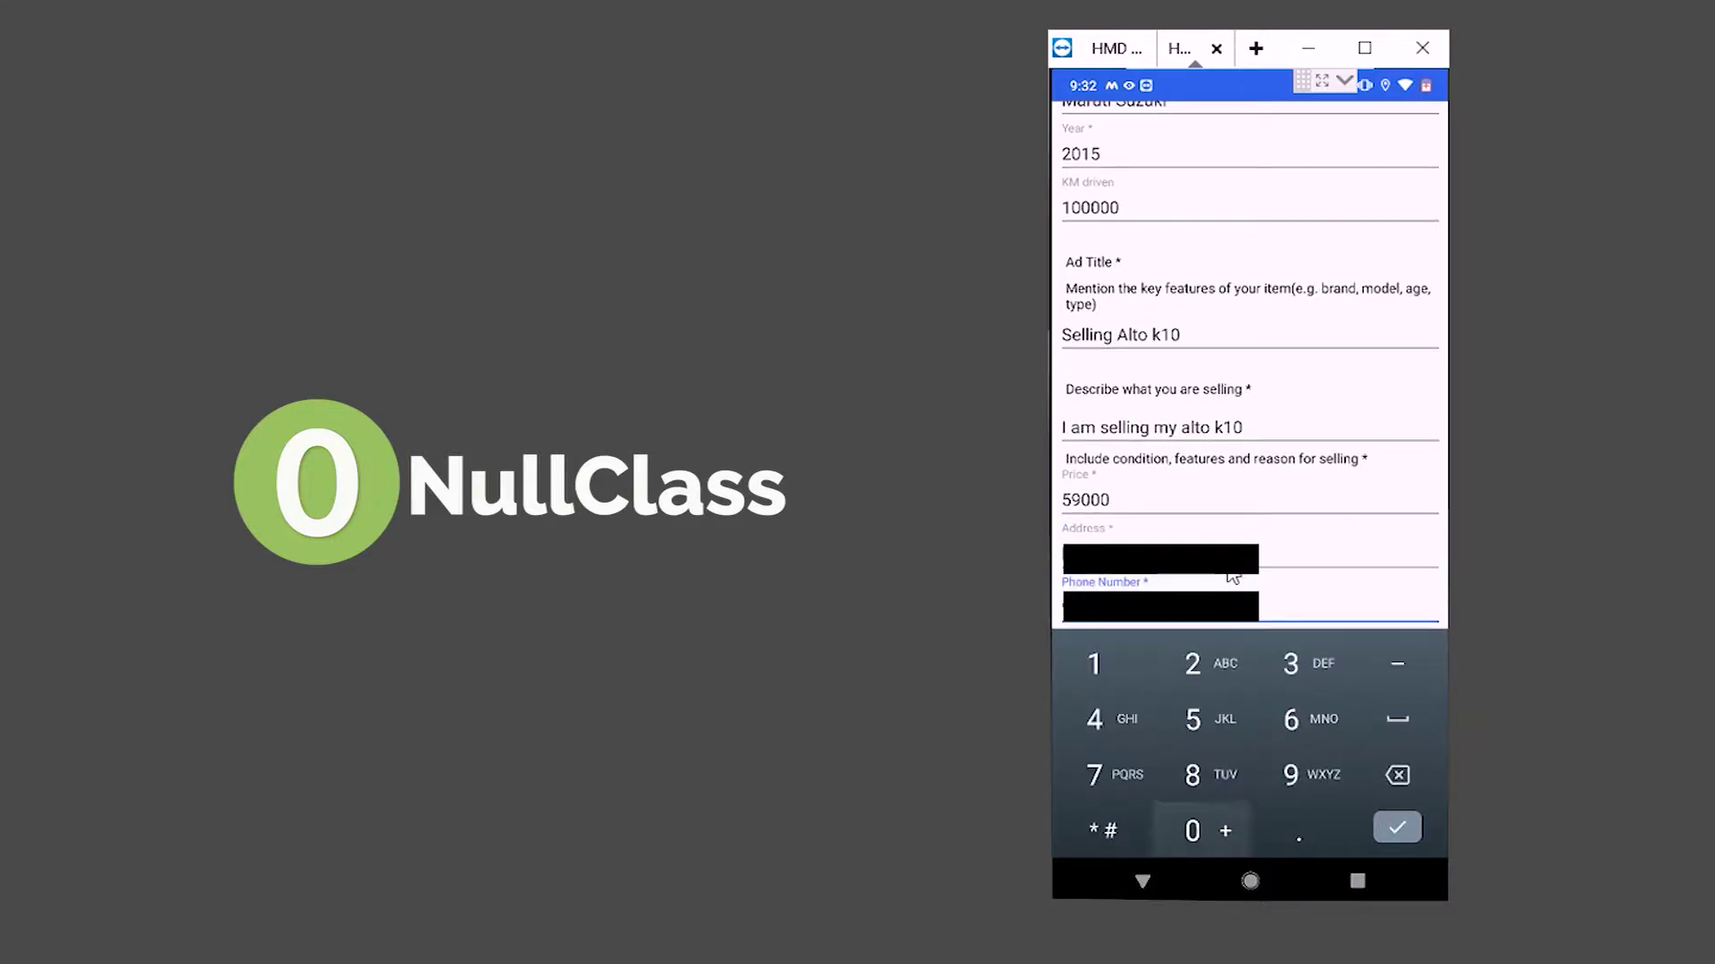
text(197646)
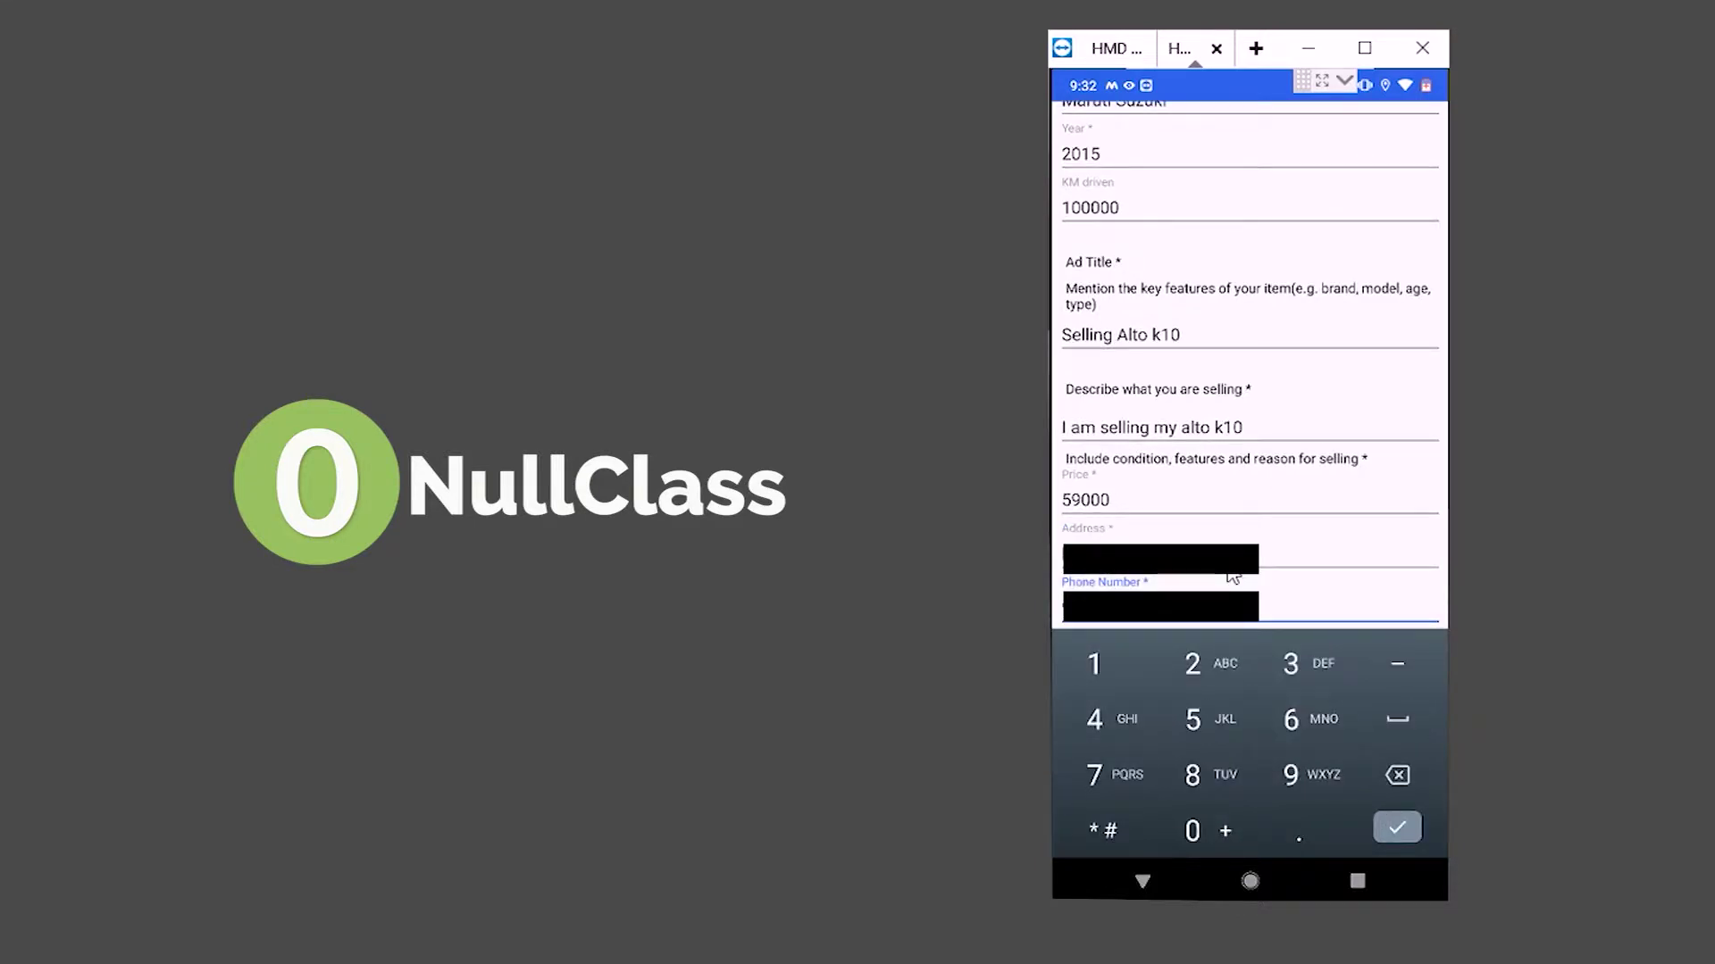
key(Return)
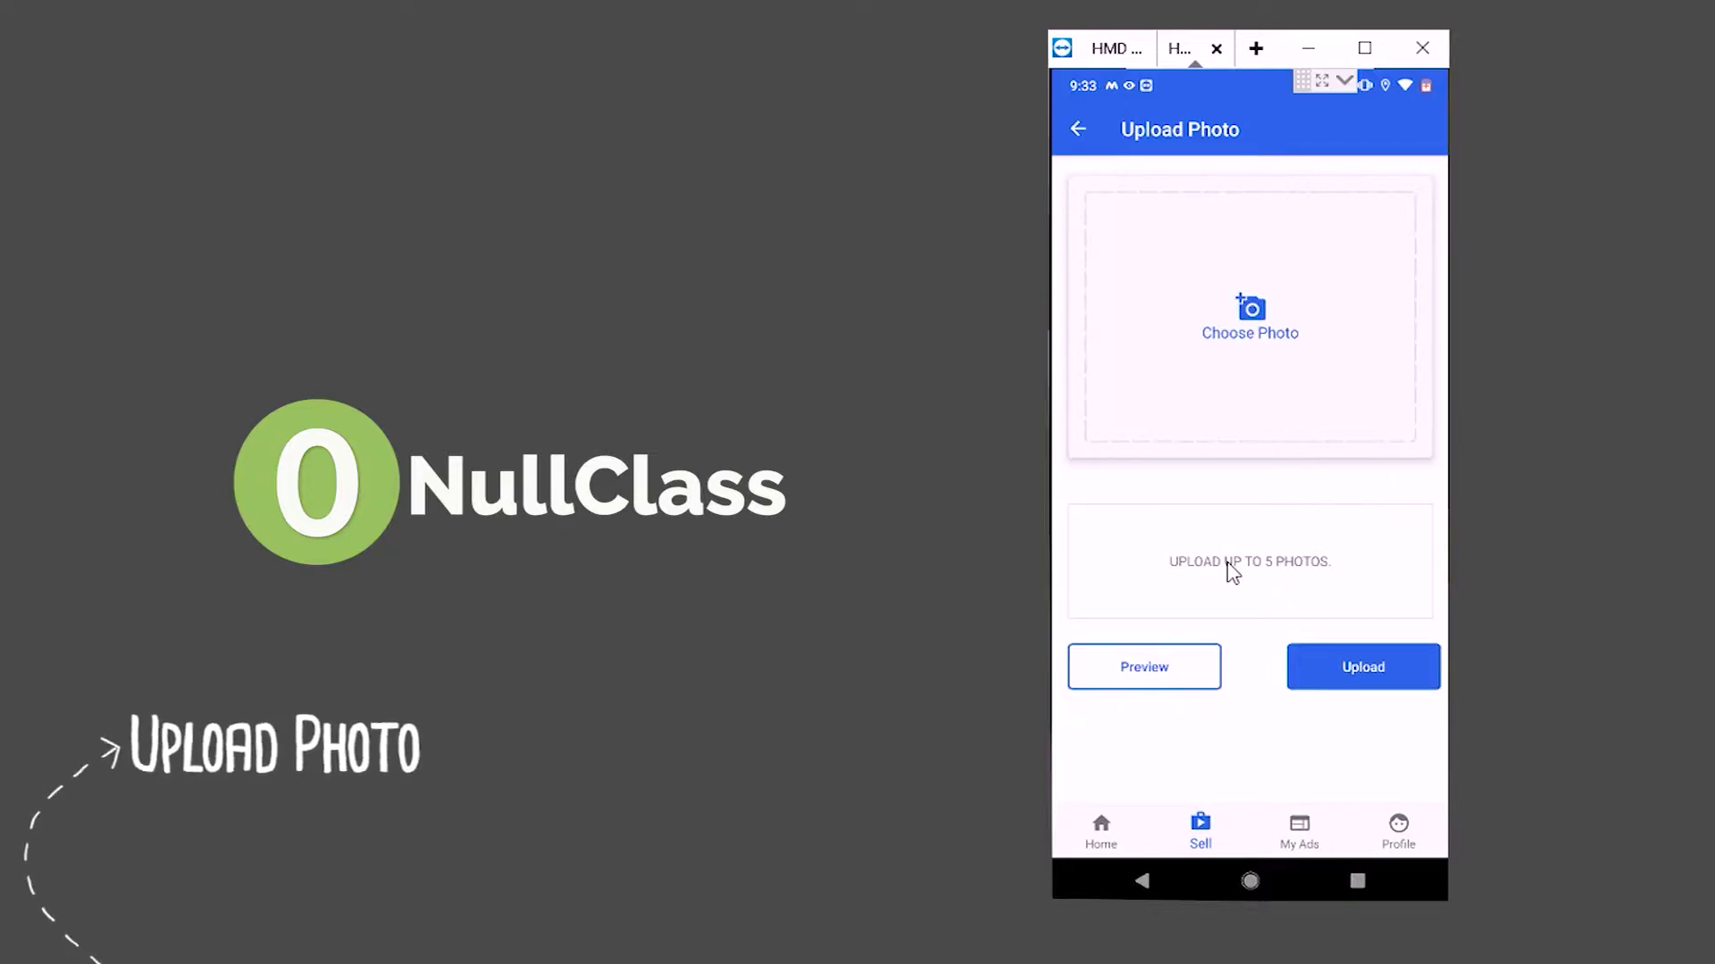
- Add a photo to the ad from the phone's gallery, picking the Joker picture
click(1227, 563)
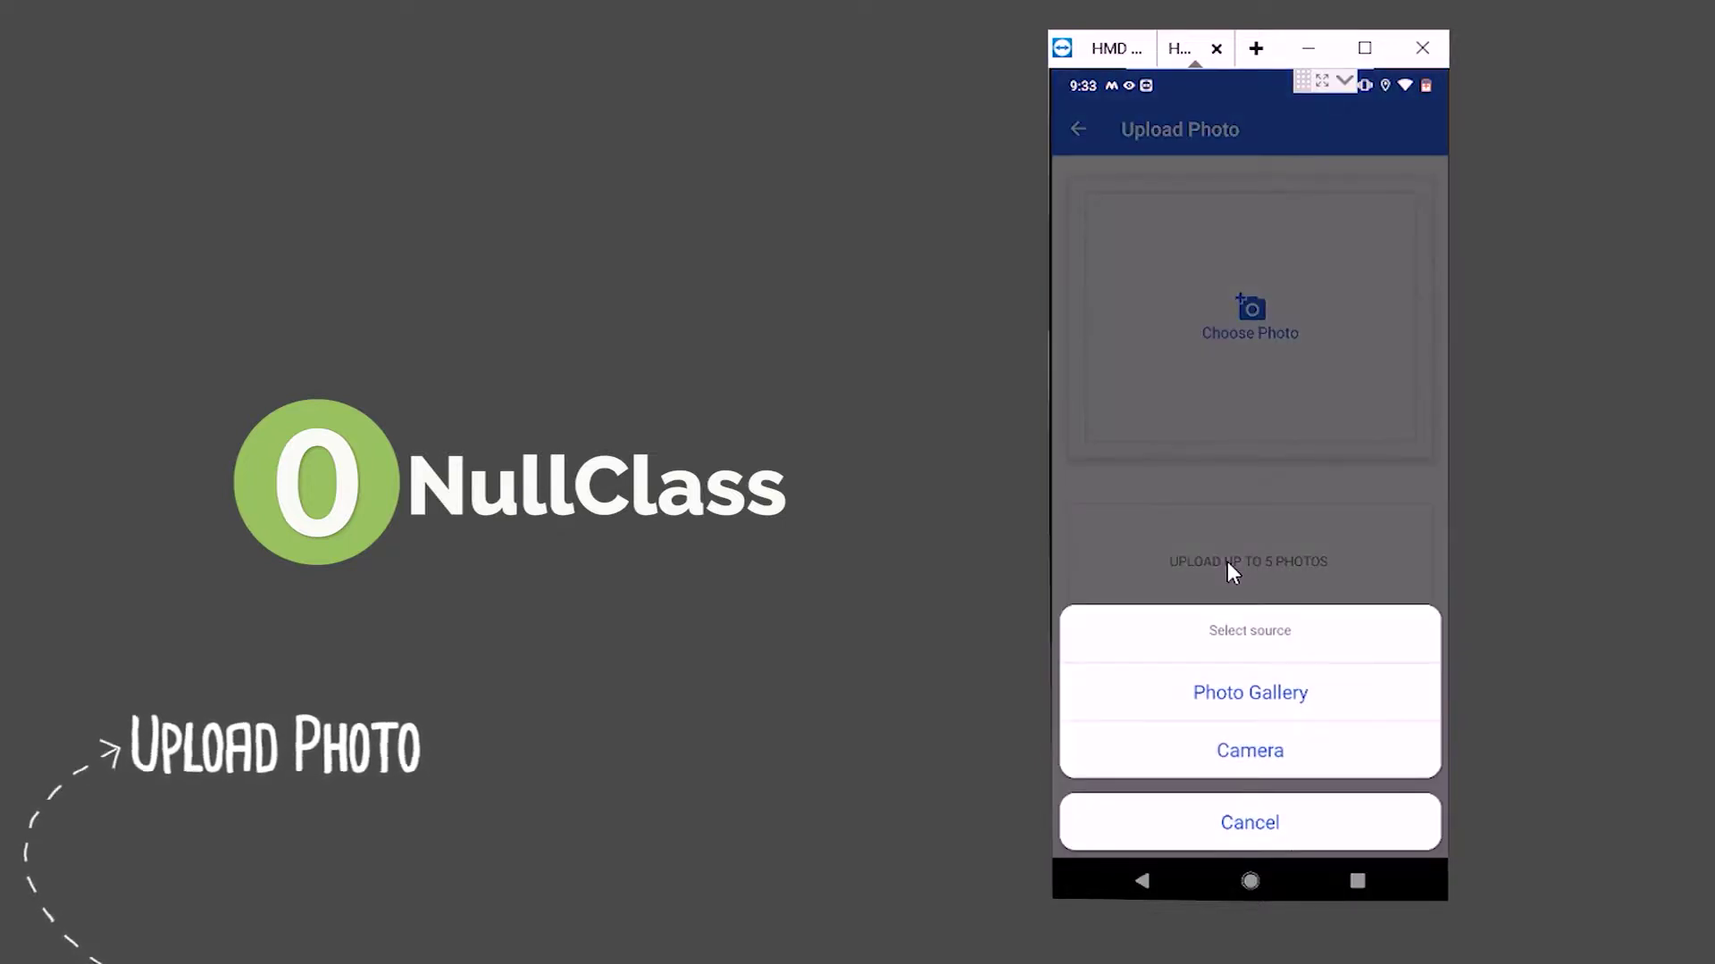
click(1230, 571)
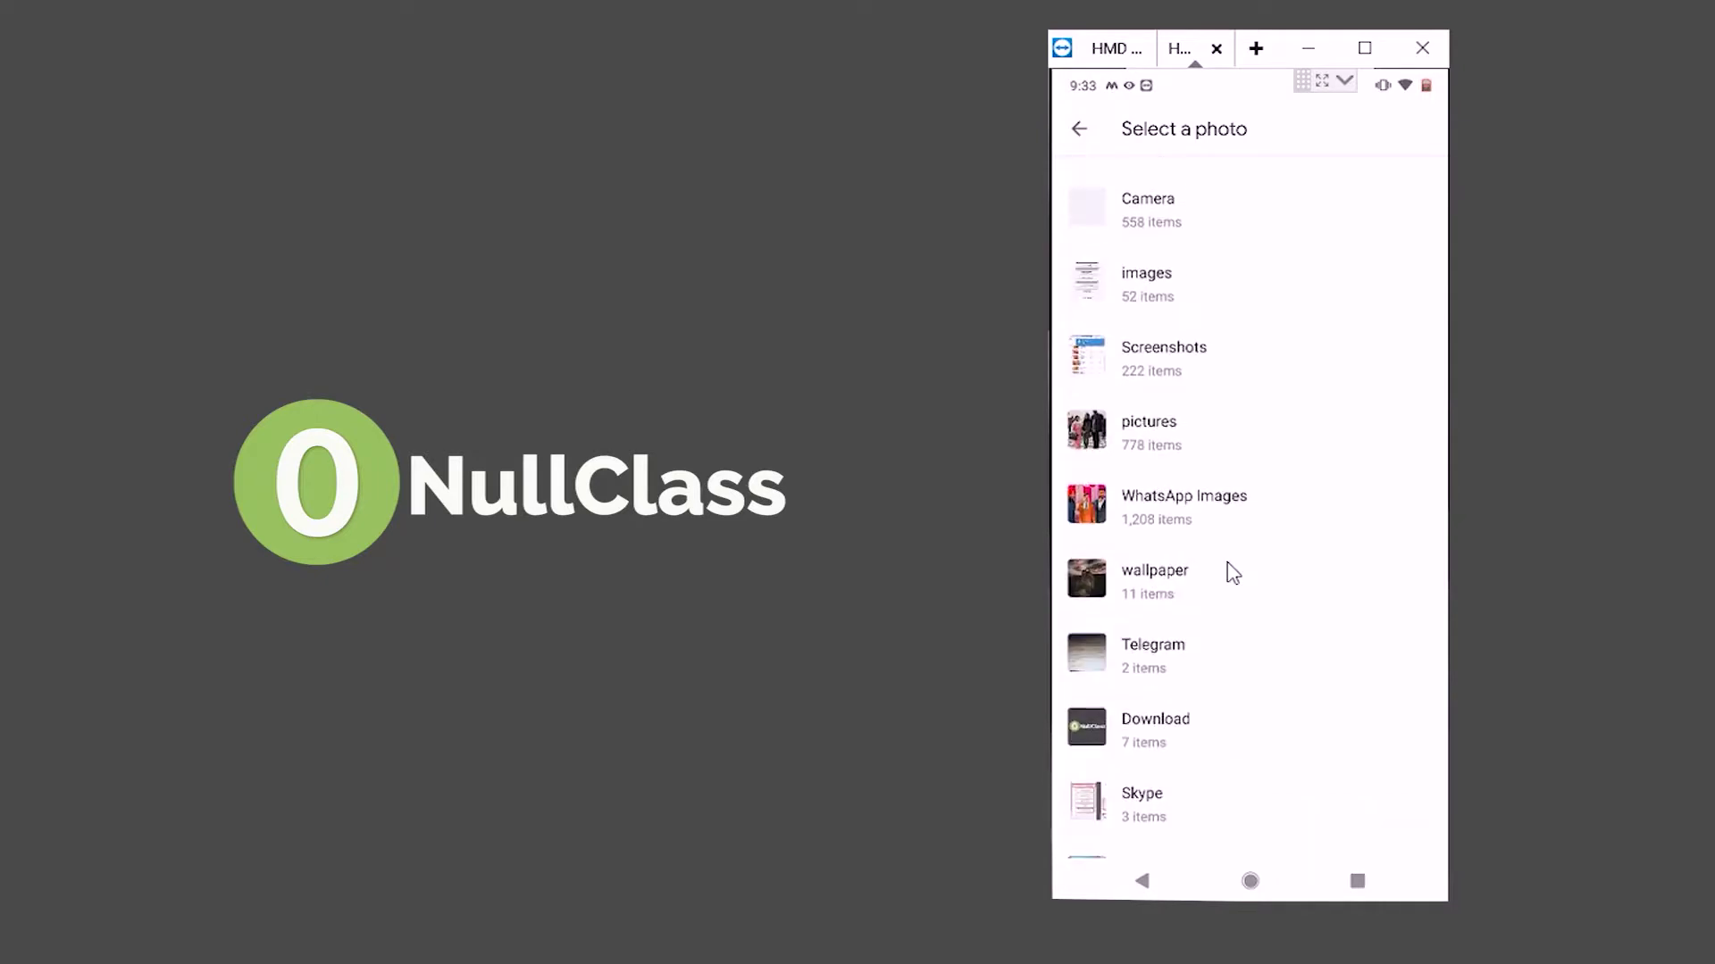
scroll(1230, 573, down, 2)
scroll(1232, 574, down, 3)
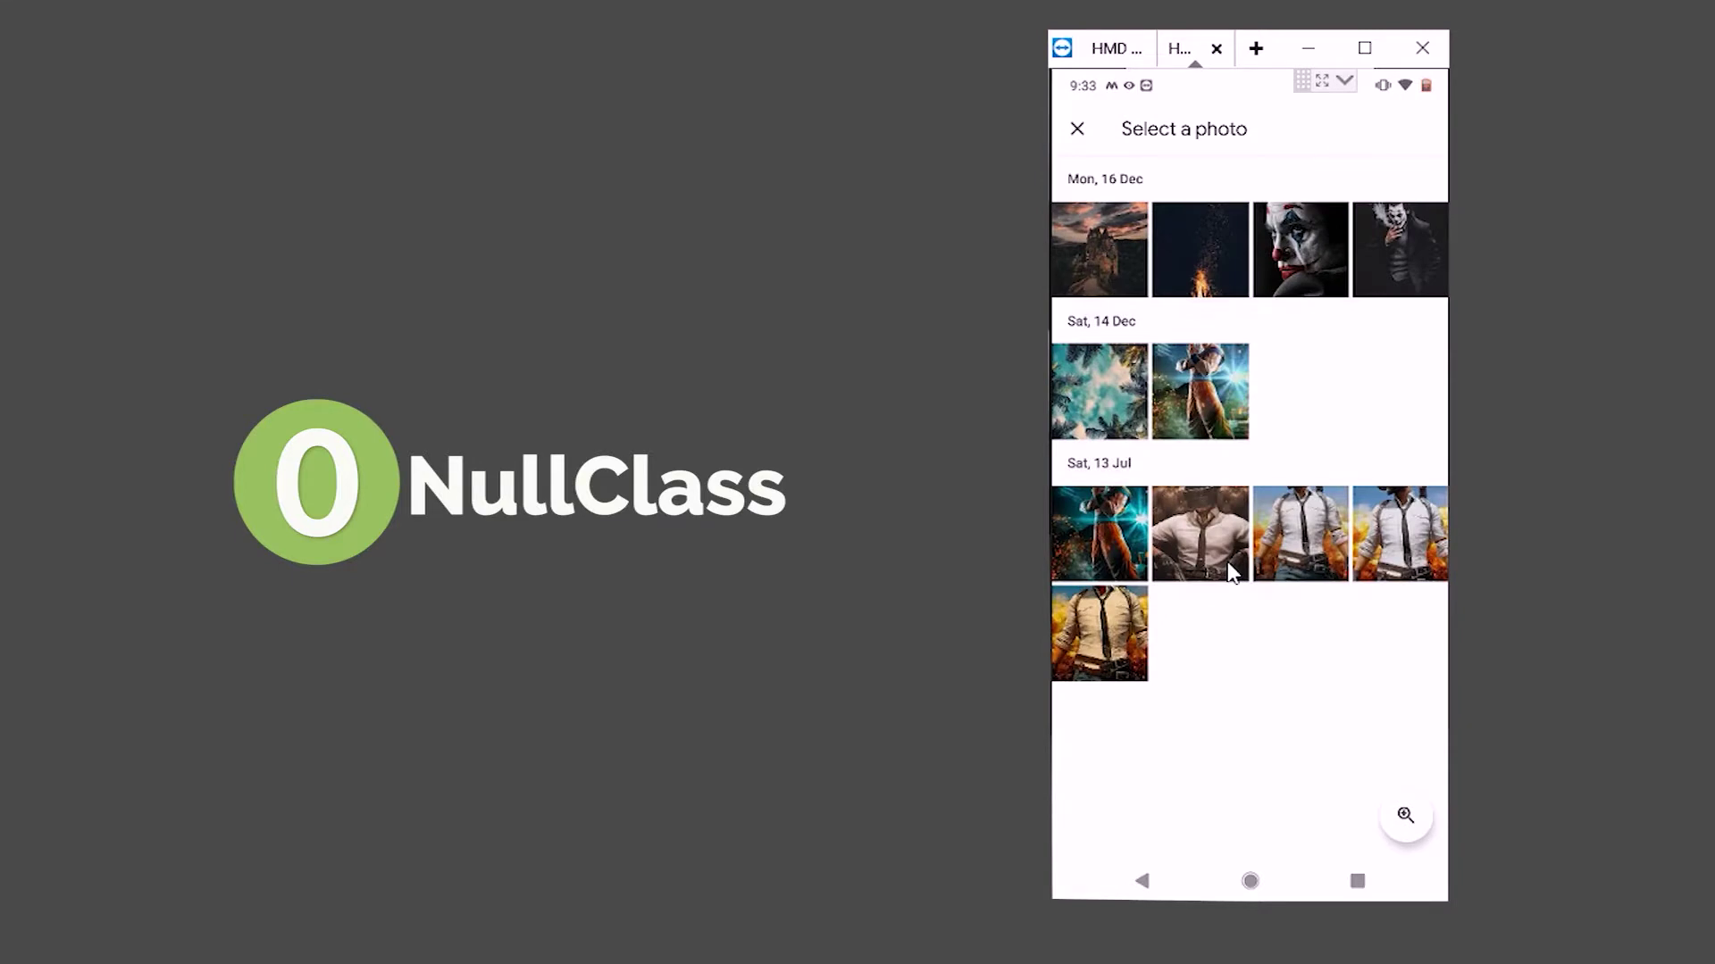
click(1231, 574)
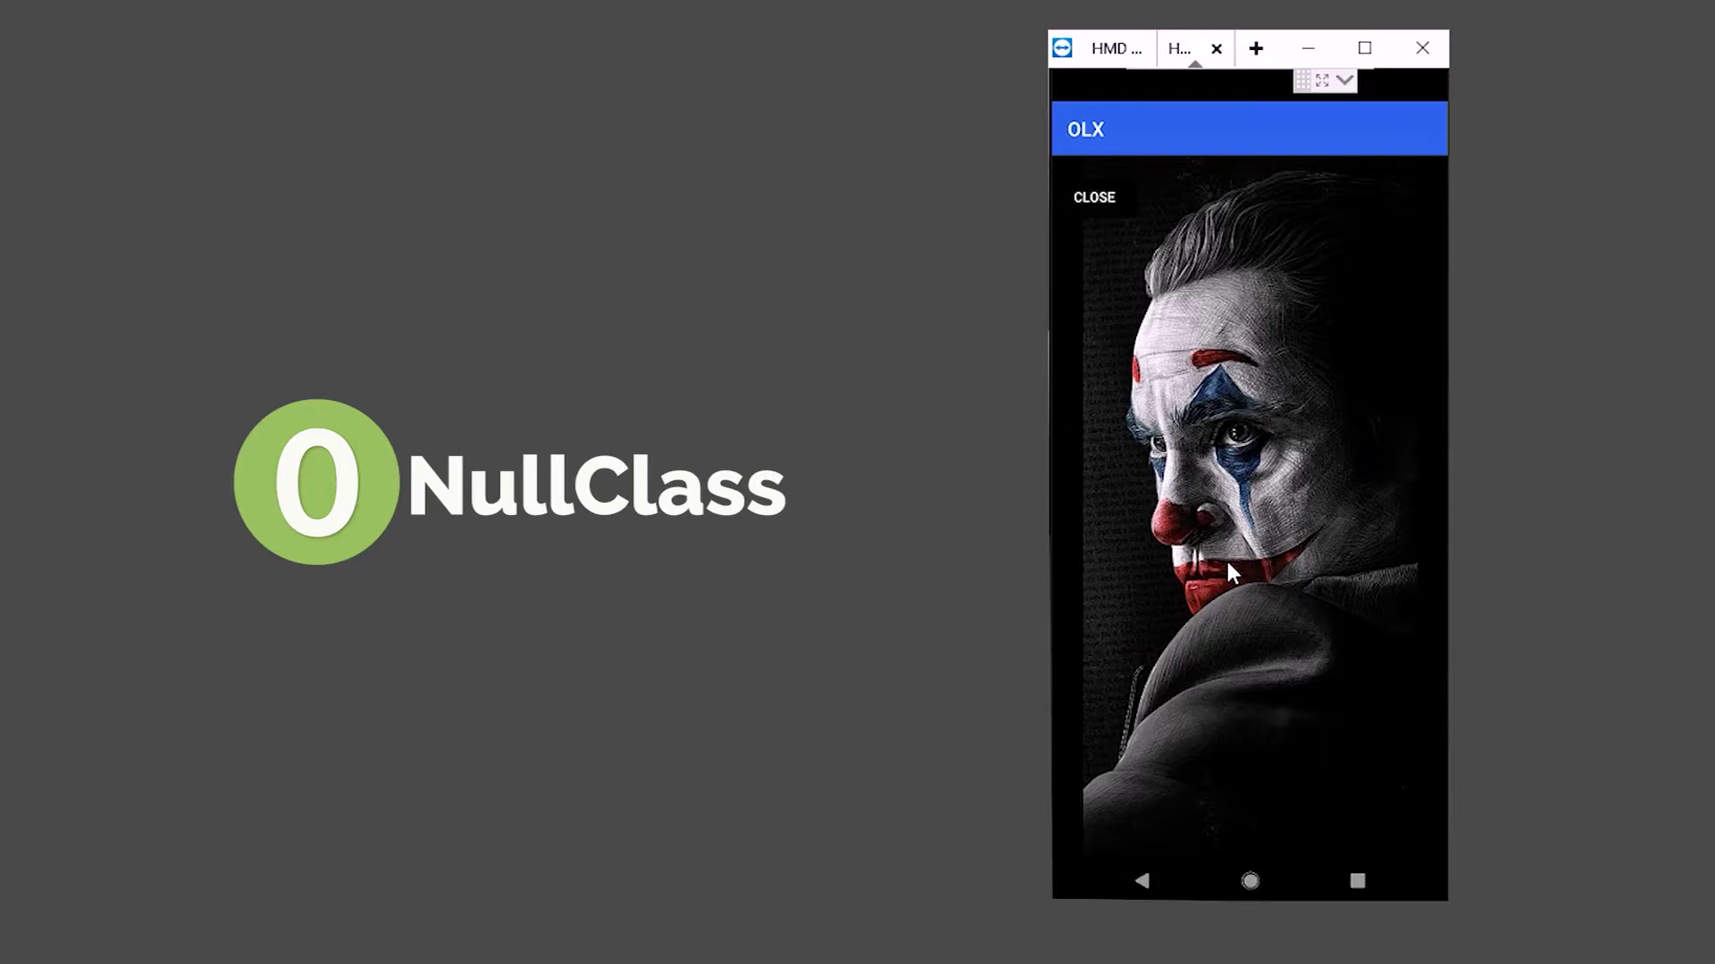
- Close the full-size preview of the Joker photo
click(1231, 573)
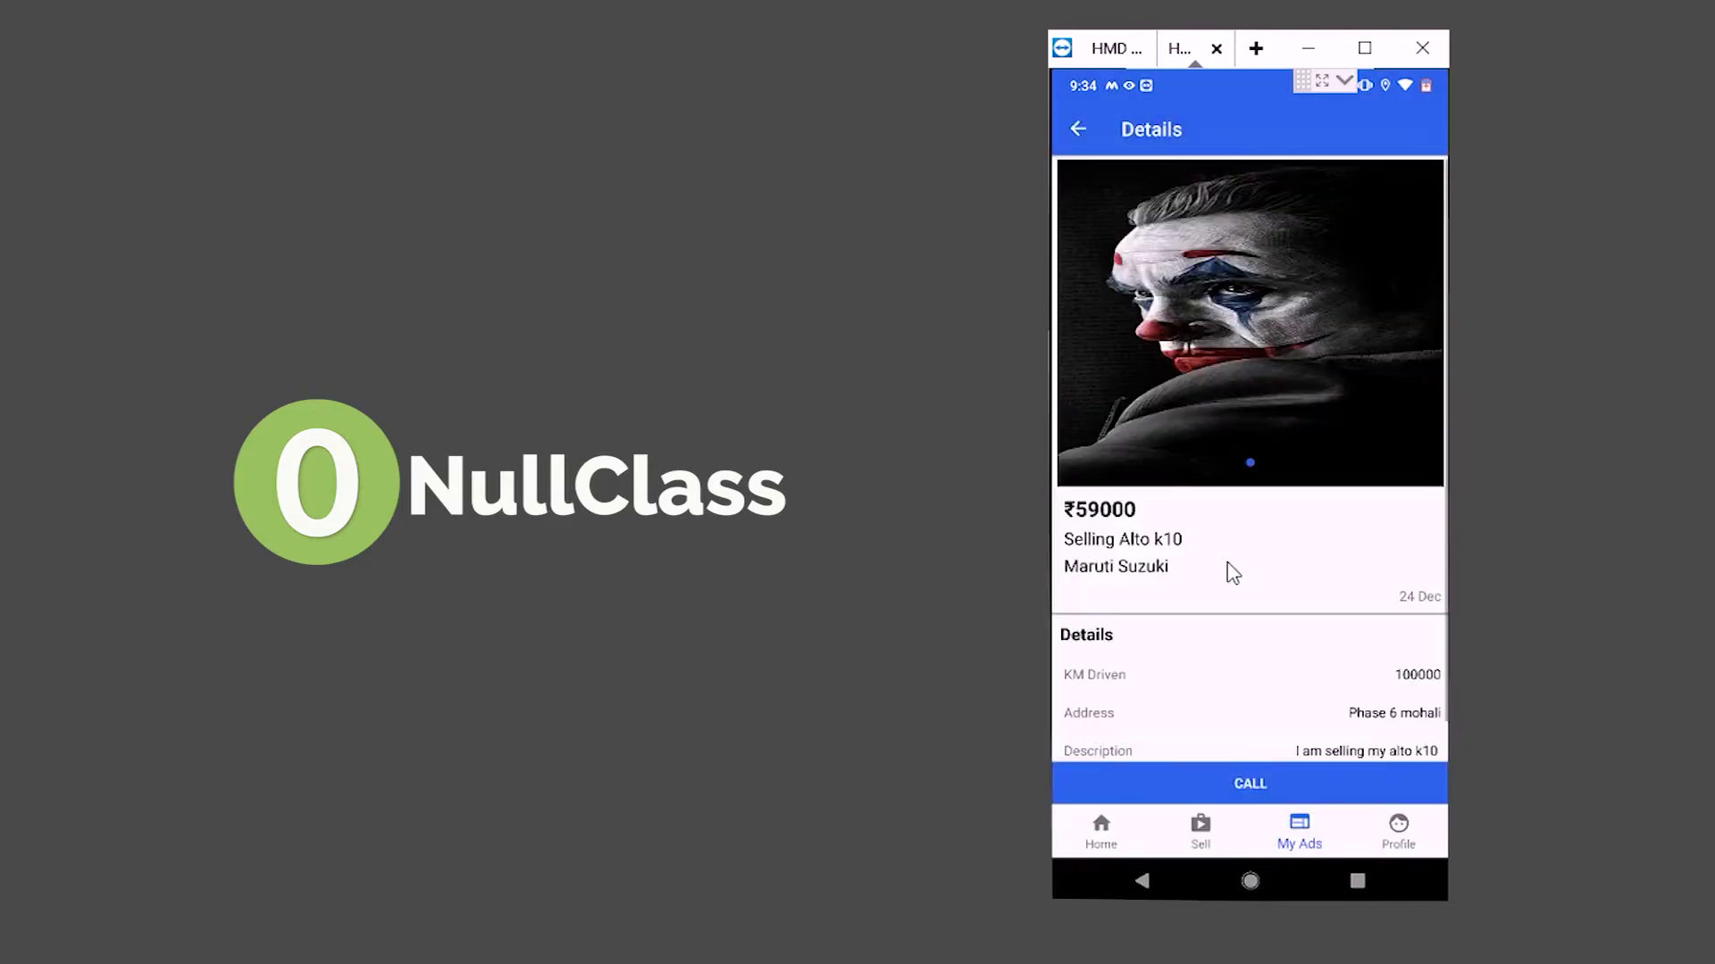
scroll(1231, 573, down, 1)
scroll(1230, 573, up, 1)
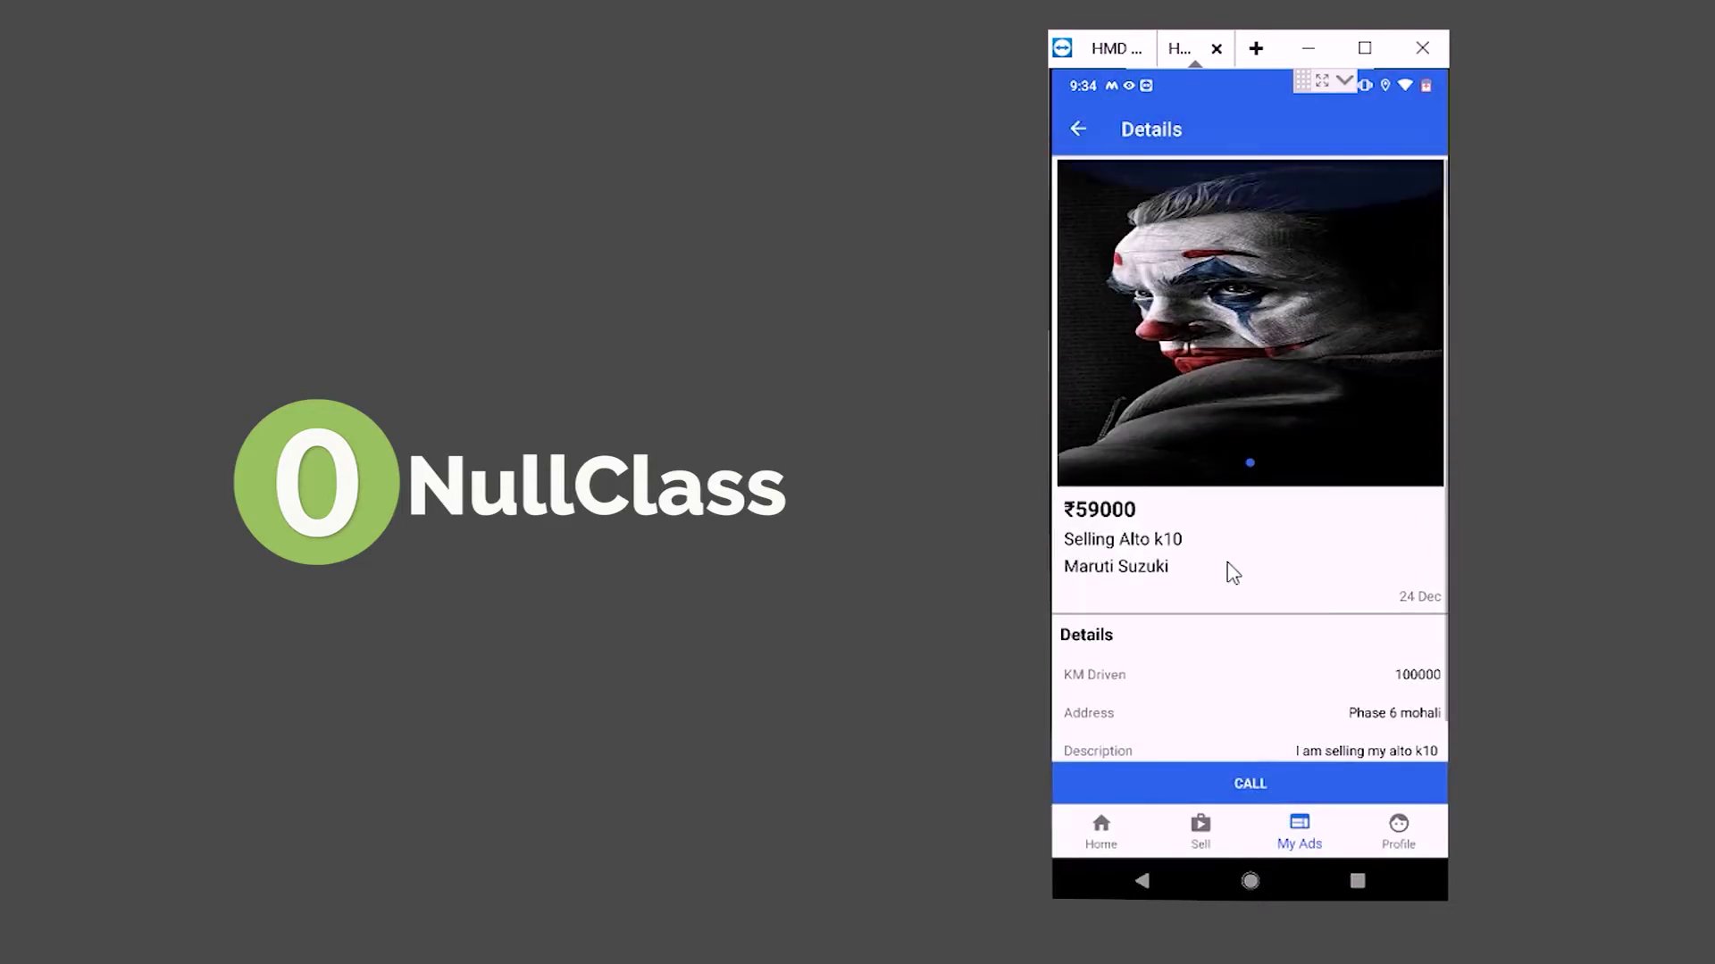
scroll(1231, 574, down, 1)
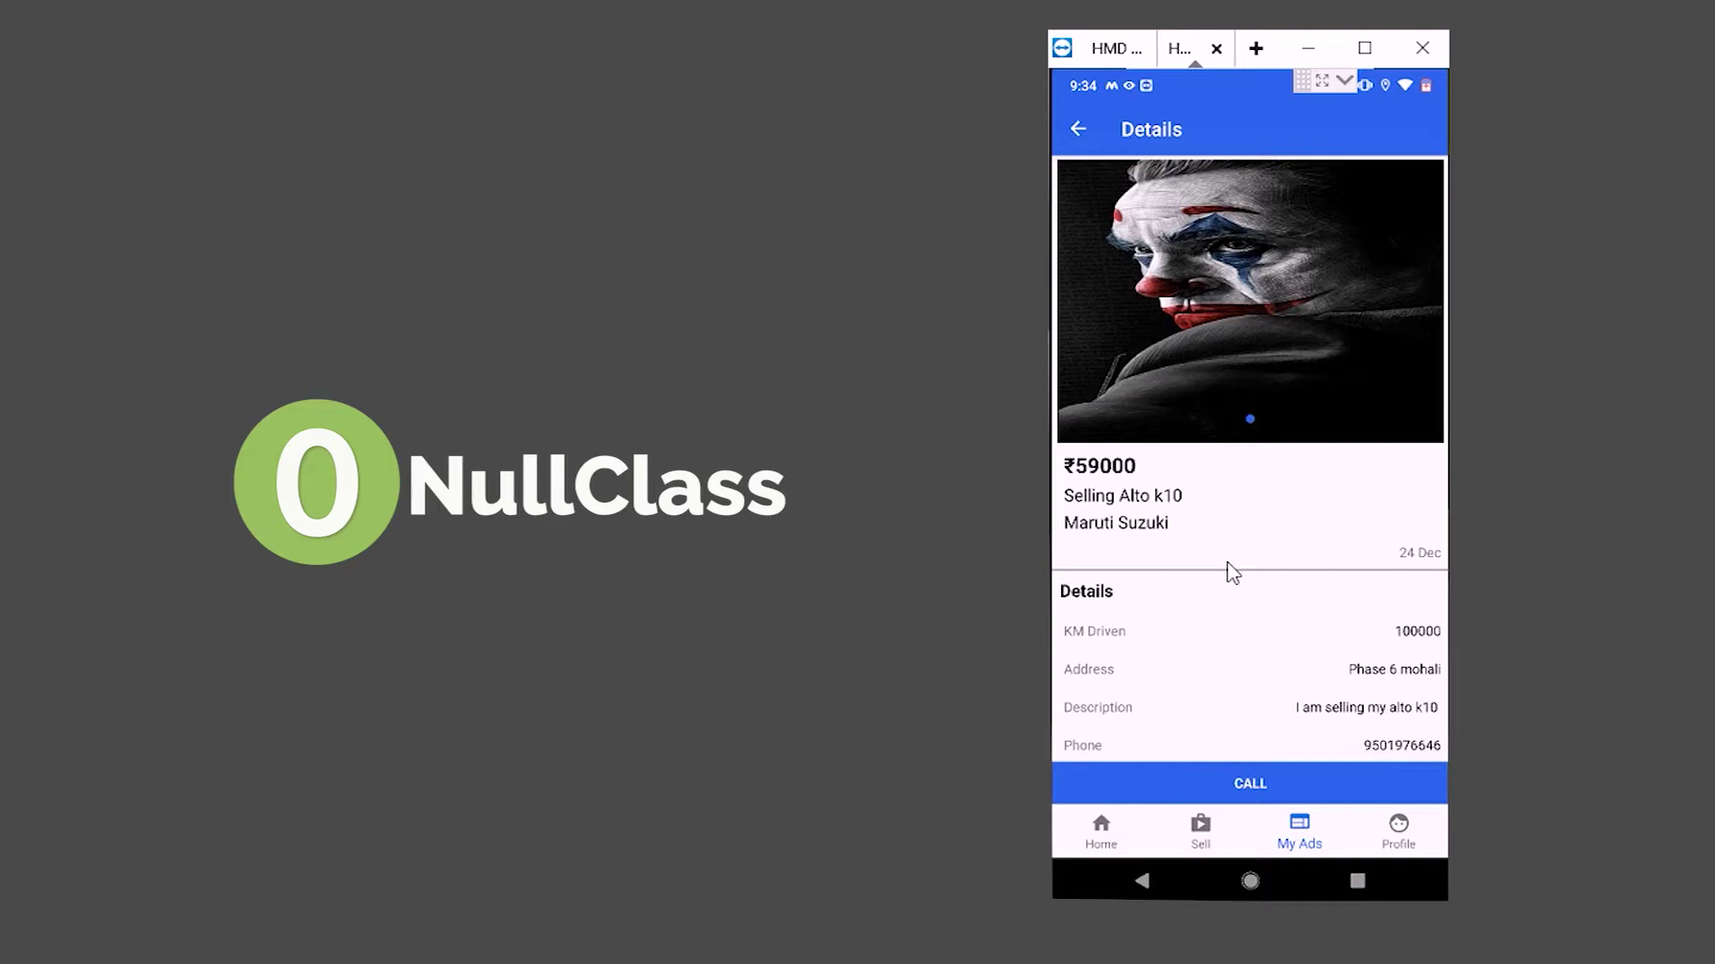
scroll(1232, 574, up, 1)
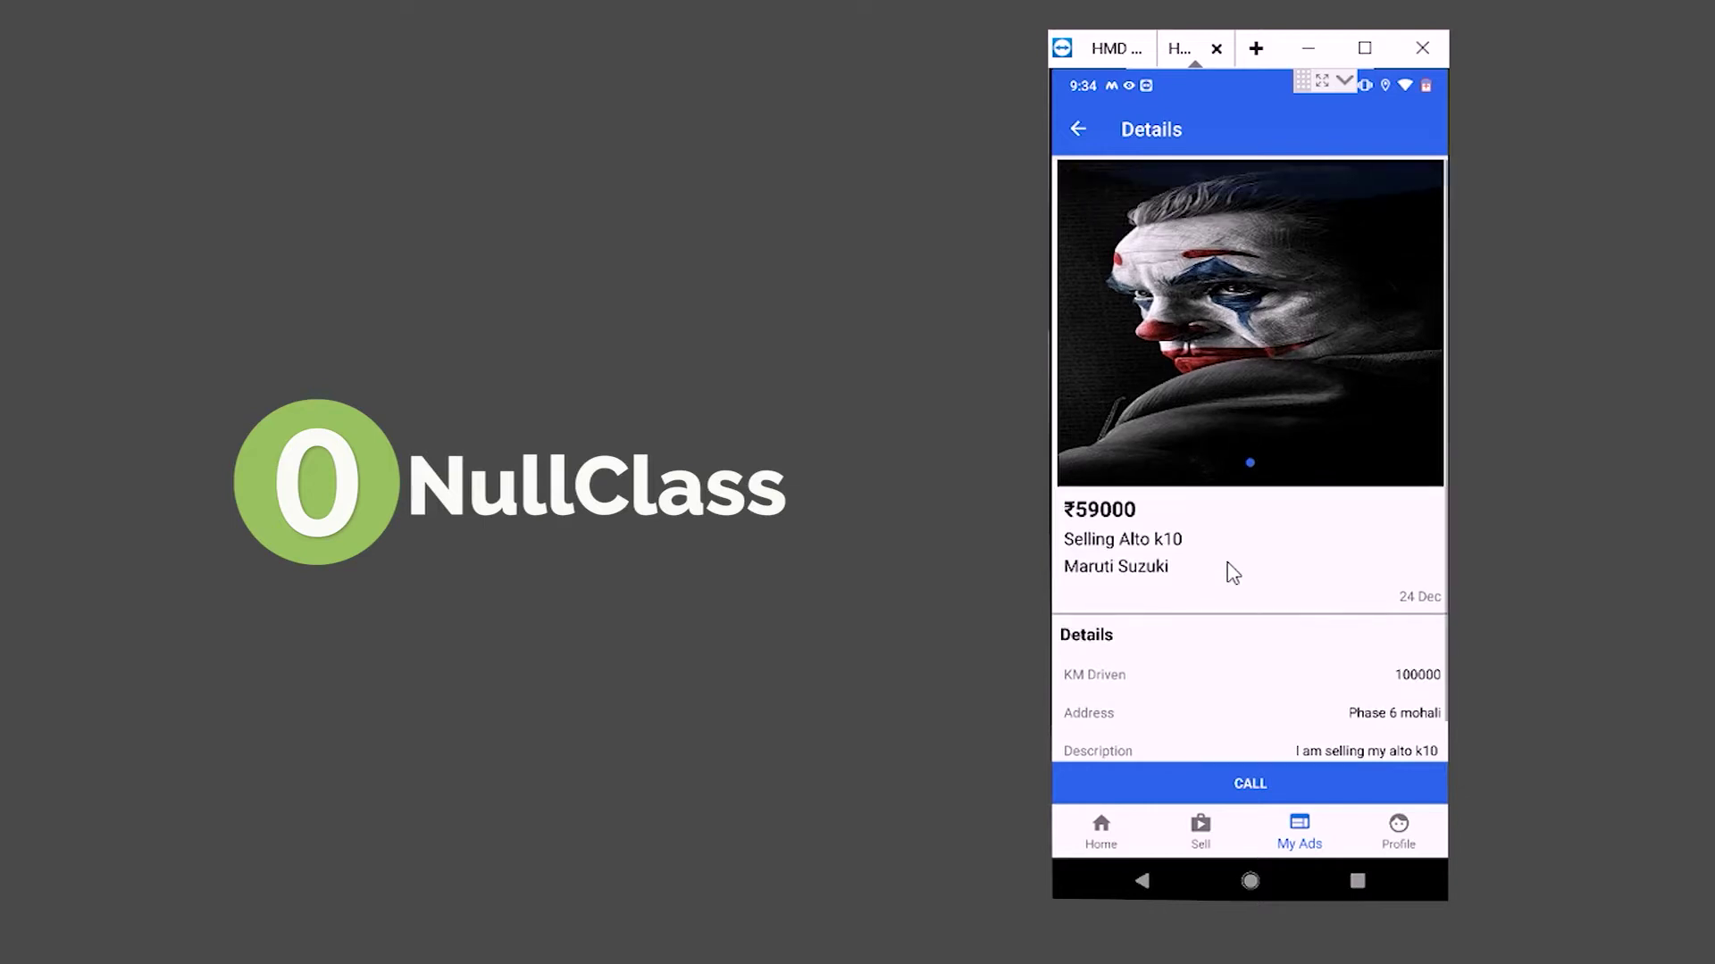